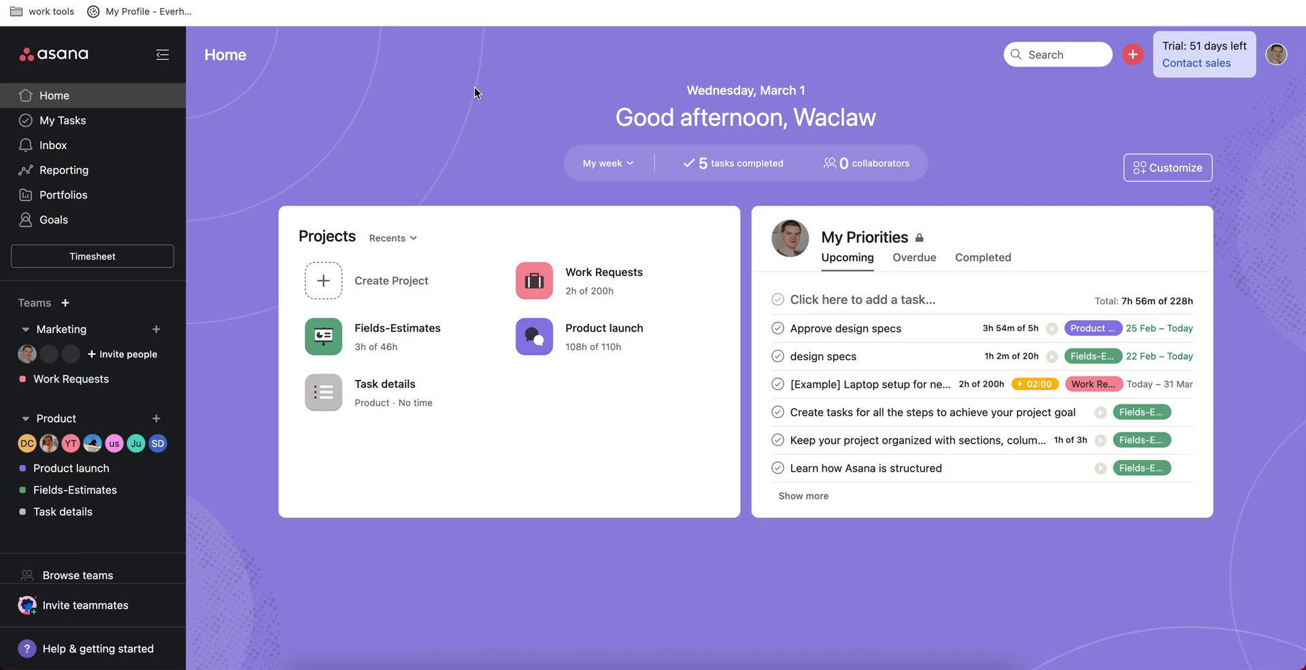
Open the Work Requests project board from the Marketing team's overview page
{"action": "left_click", "coordinate": [70, 338]}
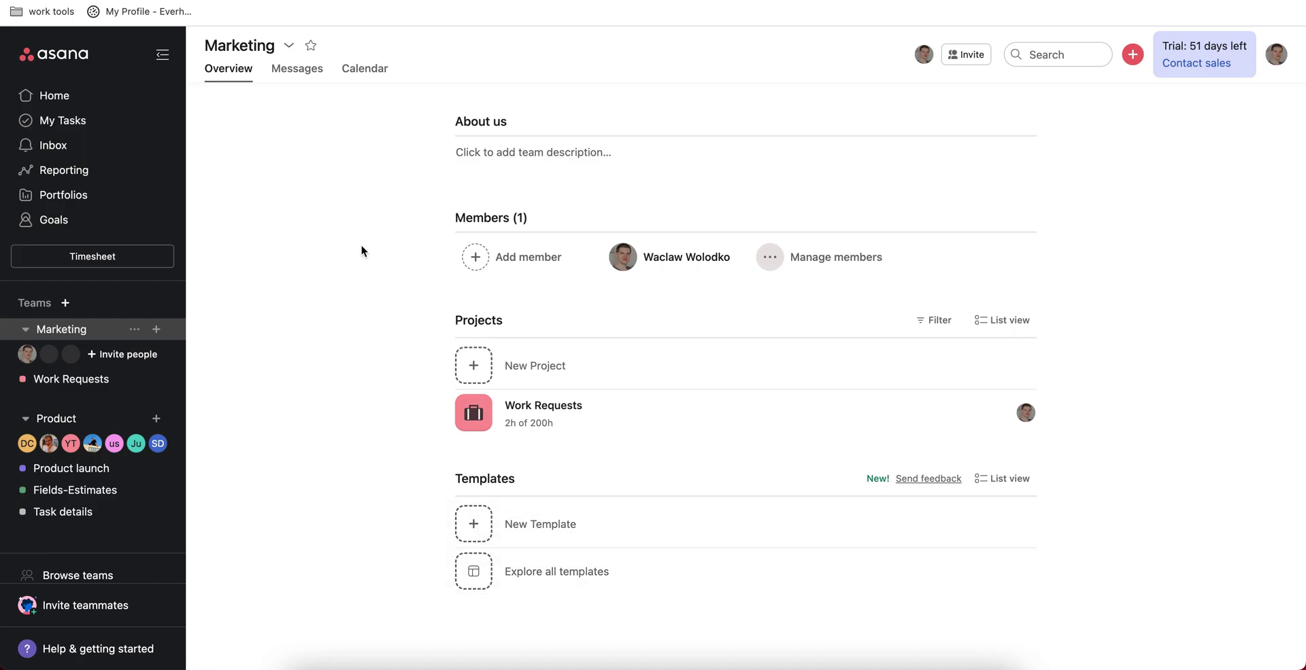
{"action": "left_click", "coordinate": [551, 413]}
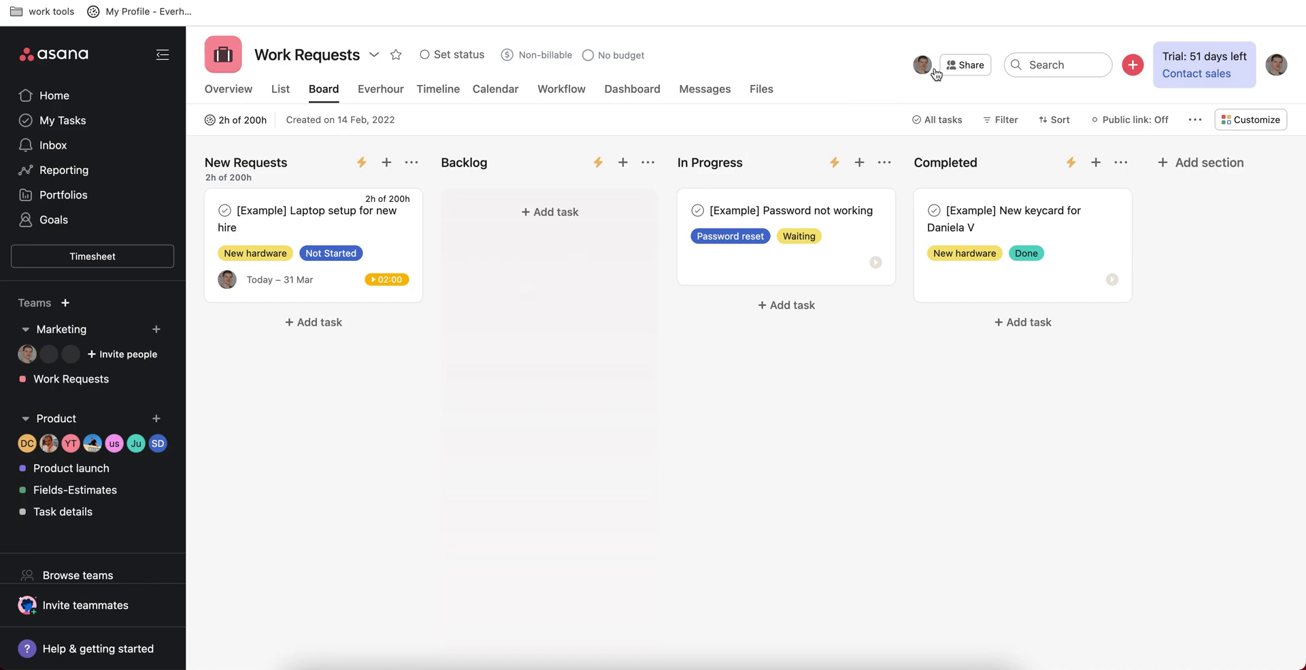
{"action": "left_click", "coordinate": [964, 66]}
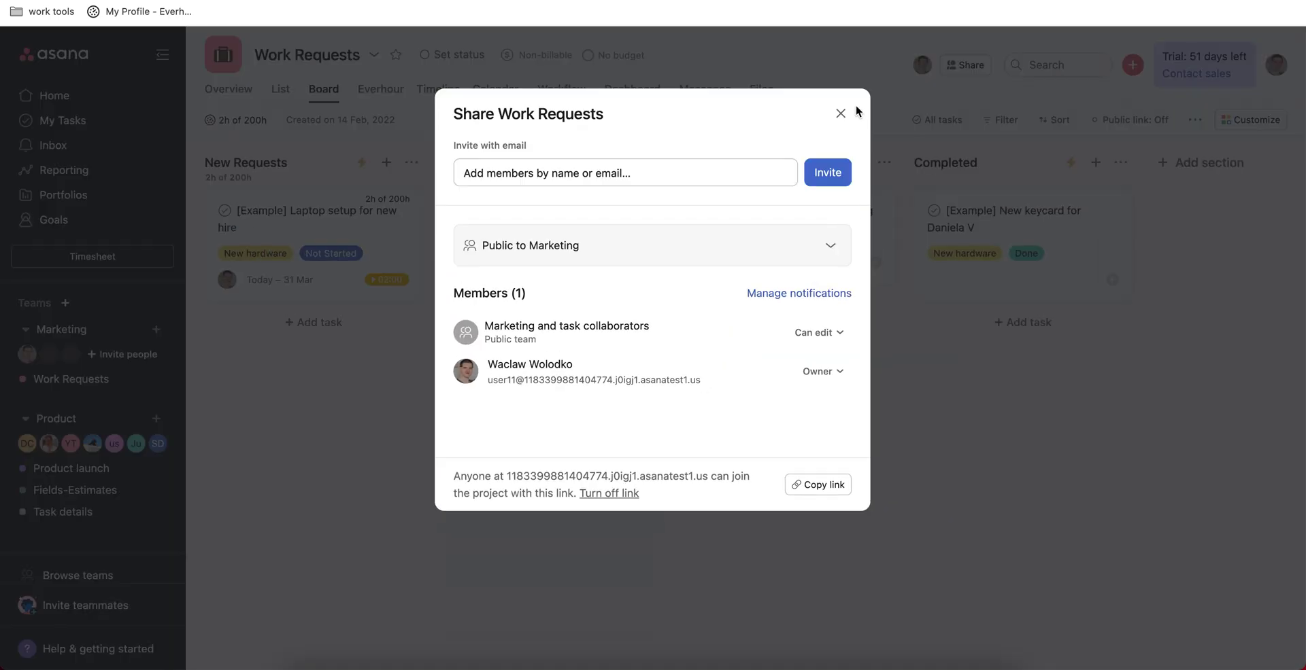
{"action": "left_click", "coordinate": [841, 113]}
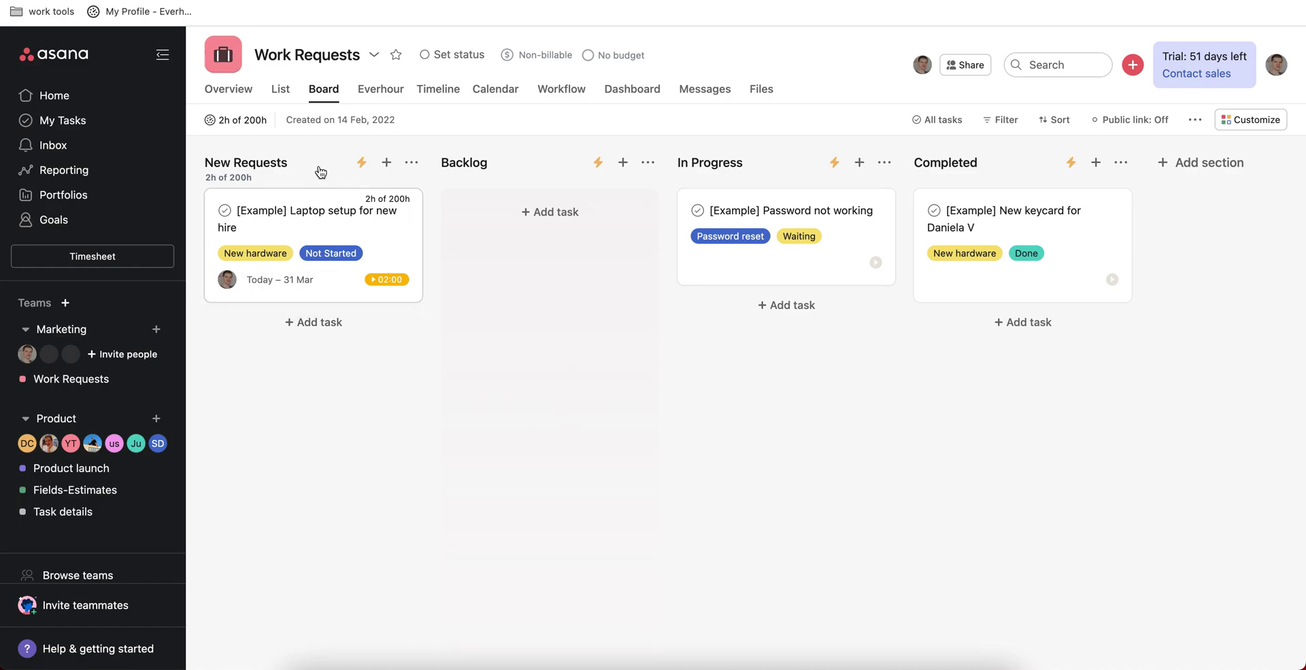
{"action": "left_click", "coordinate": [280, 96]}
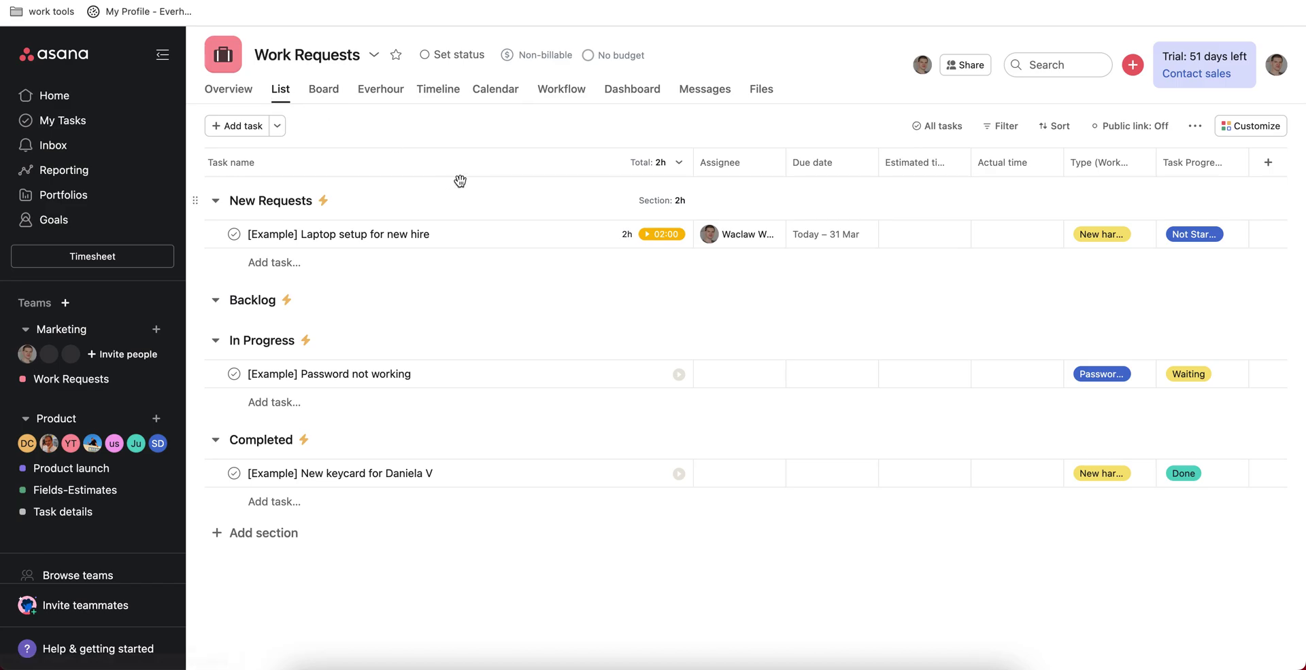
{"action": "left_click", "coordinate": [323, 94]}
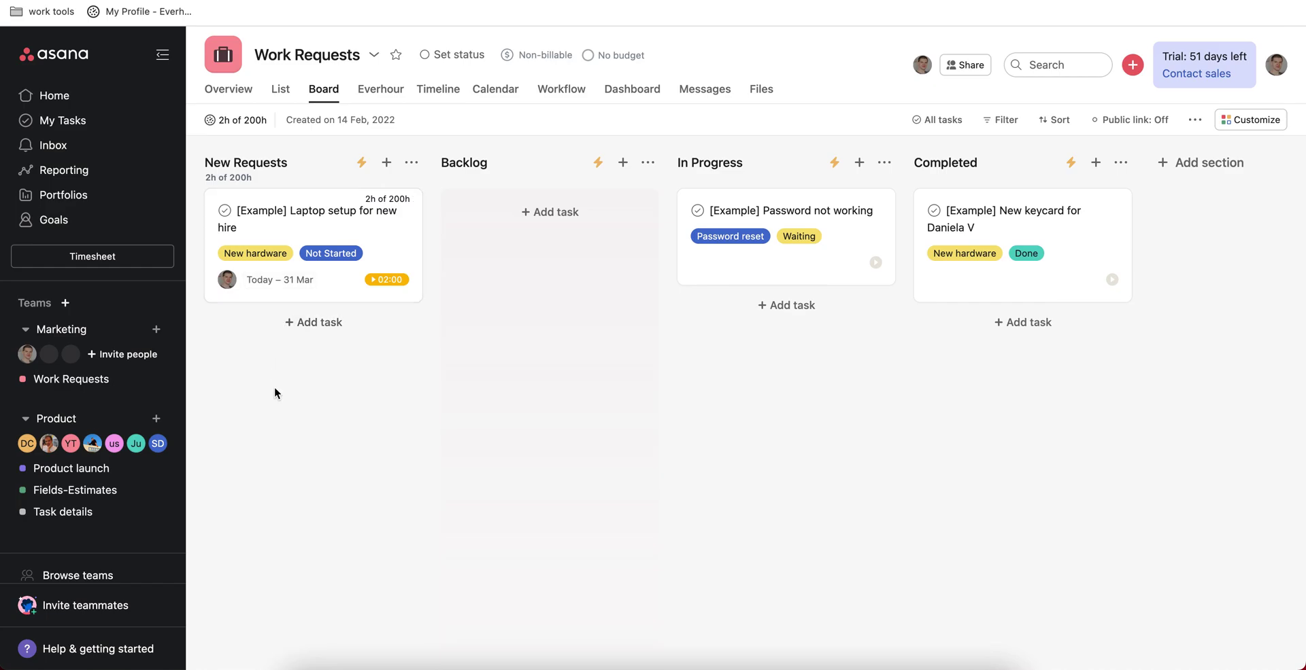
{"action": "left_click", "coordinate": [296, 218]}
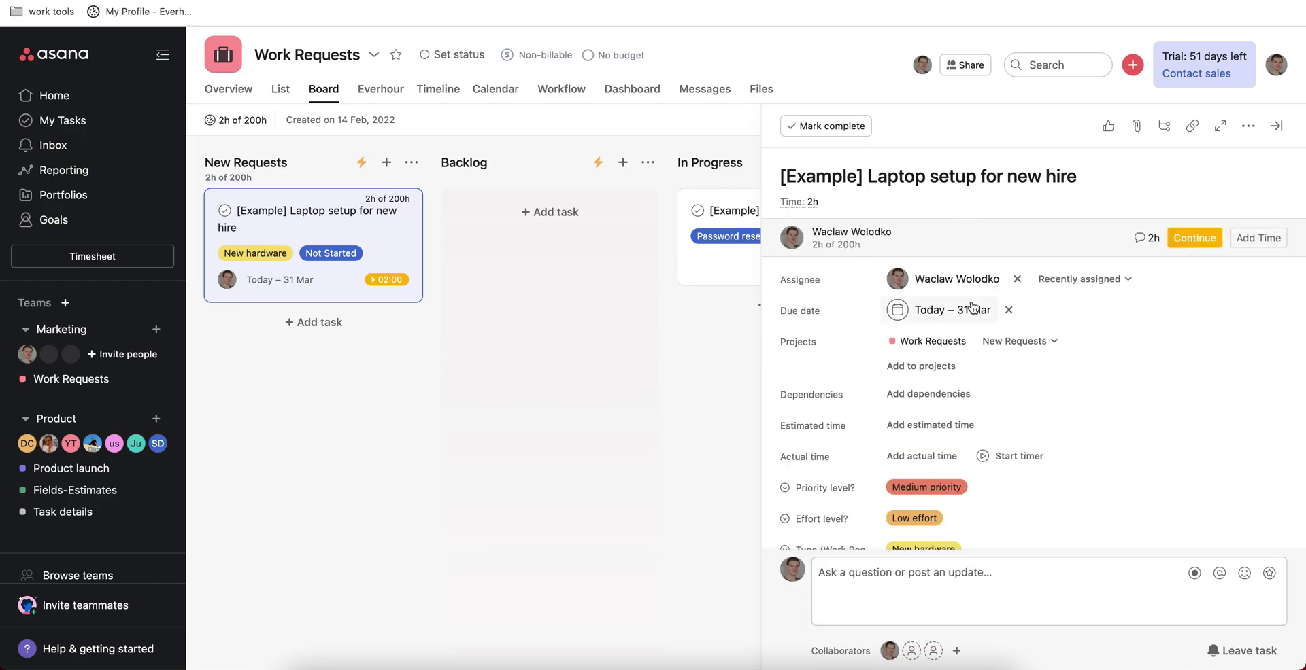
{"action": "scroll", "coordinate": [972, 307], "scroll_direction": "down", "scroll_amount": 6}
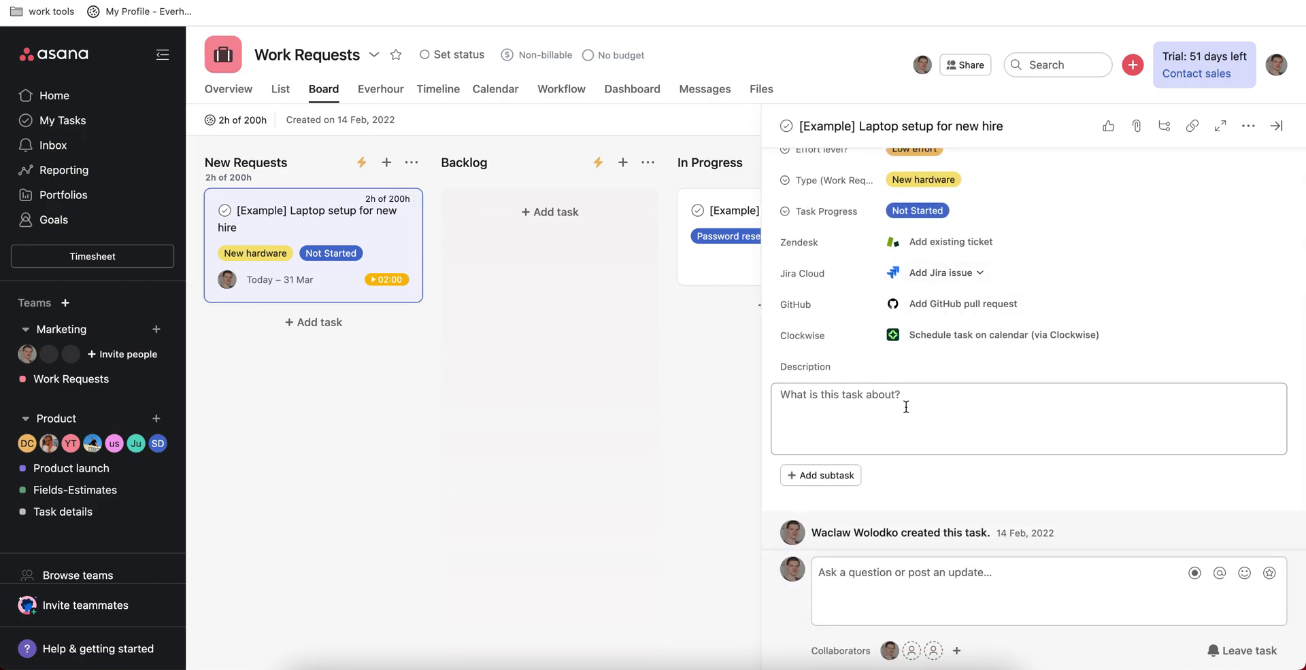
{"action": "scroll", "coordinate": [1042, 314], "scroll_direction": "up", "scroll_amount": 5}
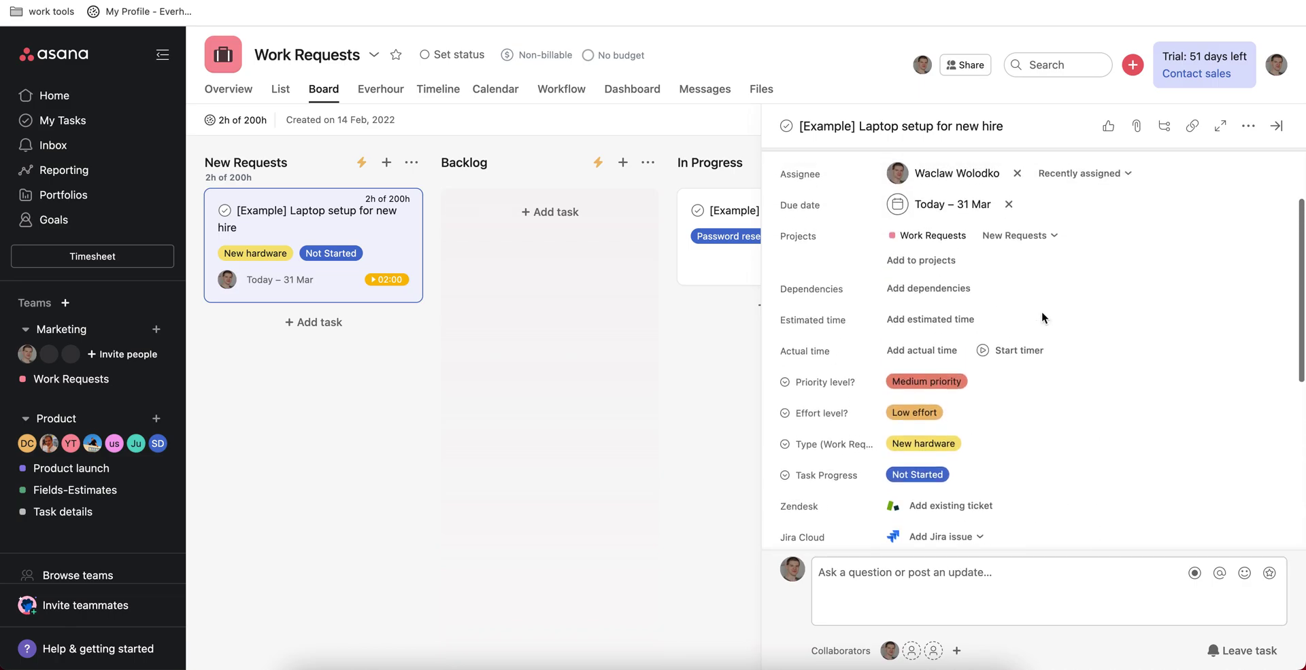
{"action": "scroll", "coordinate": [1041, 312], "scroll_direction": "up", "scroll_amount": 3}
{"action": "scroll", "coordinate": [1041, 311], "scroll_direction": "down", "scroll_amount": 4}
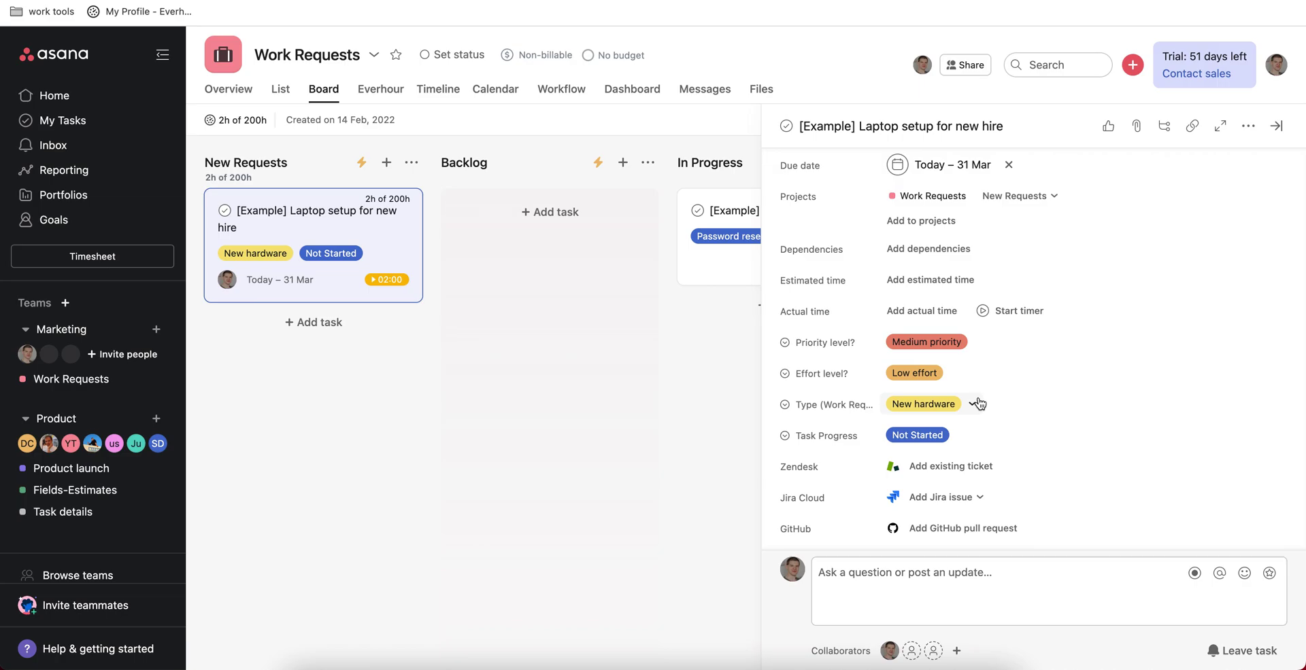
{"action": "scroll", "coordinate": [976, 402], "scroll_direction": "up", "scroll_amount": 3}
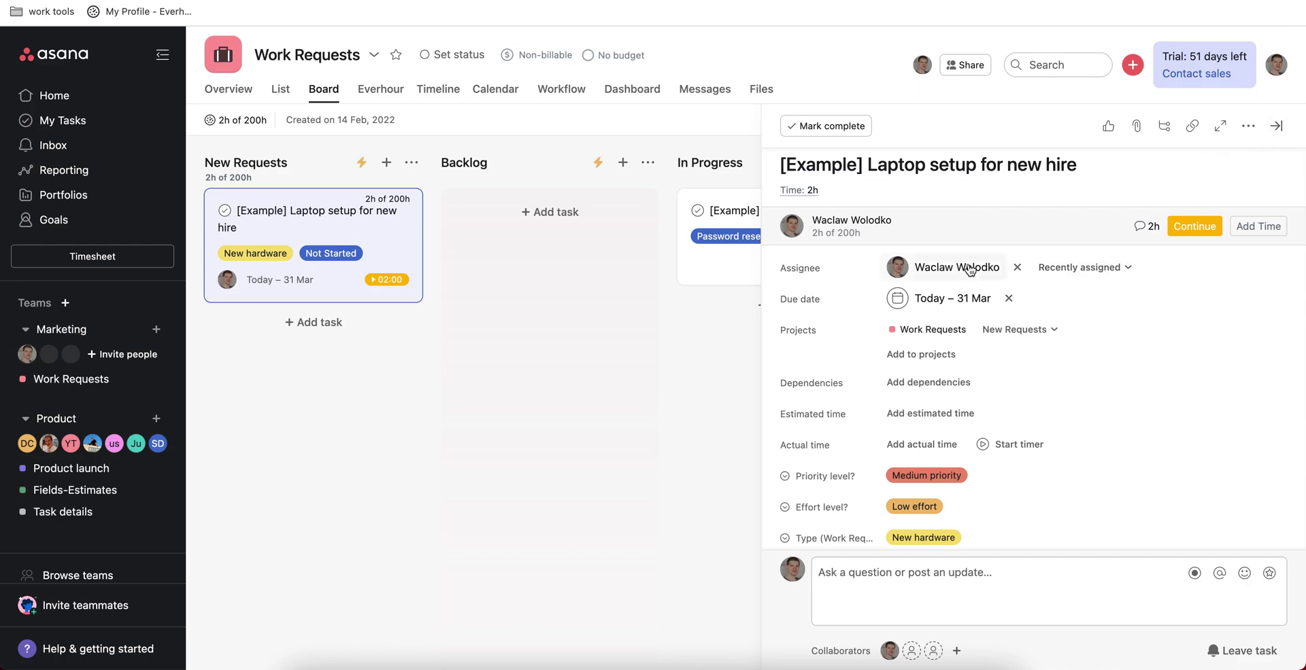
{"action": "mouse_move", "coordinate": [945, 272]}
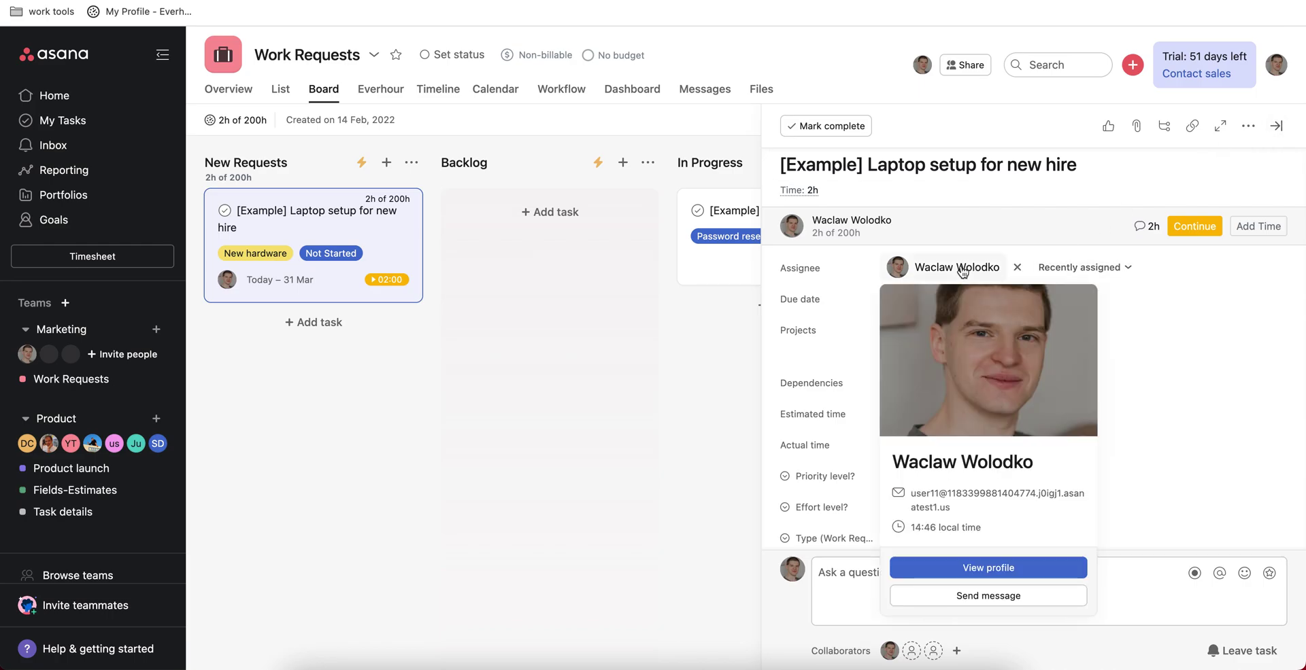
{"action": "left_click", "coordinate": [1277, 127]}
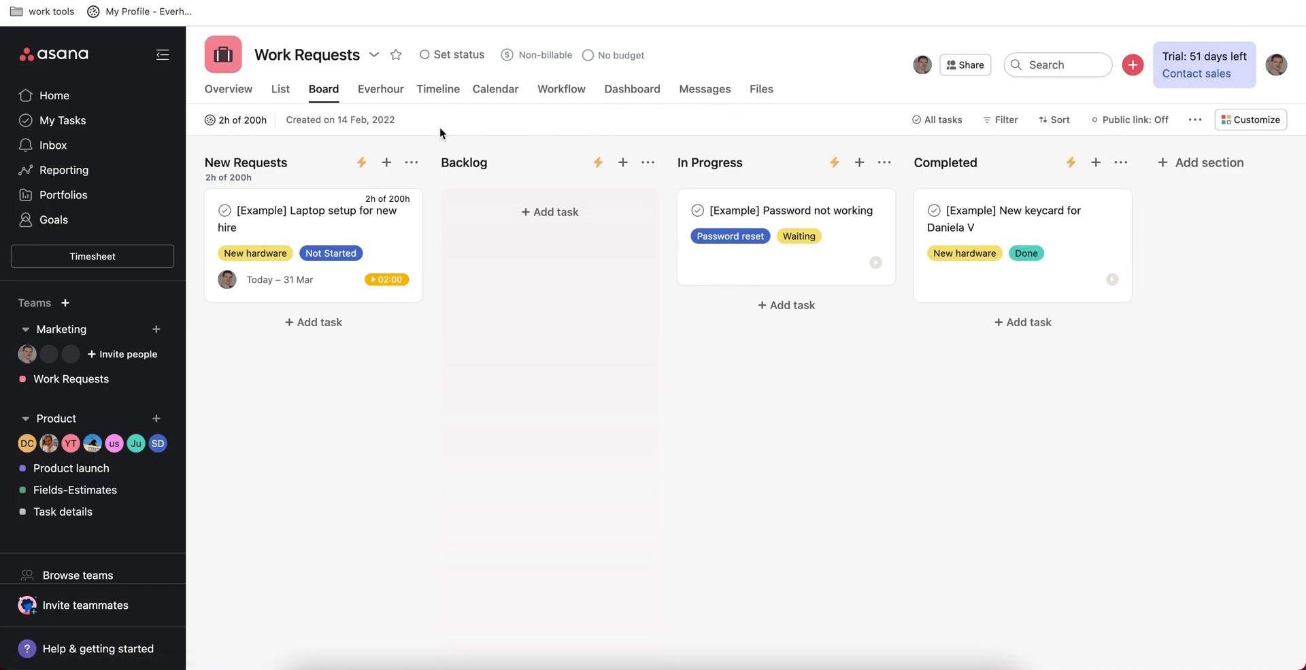
{"action": "left_click", "coordinate": [438, 96]}
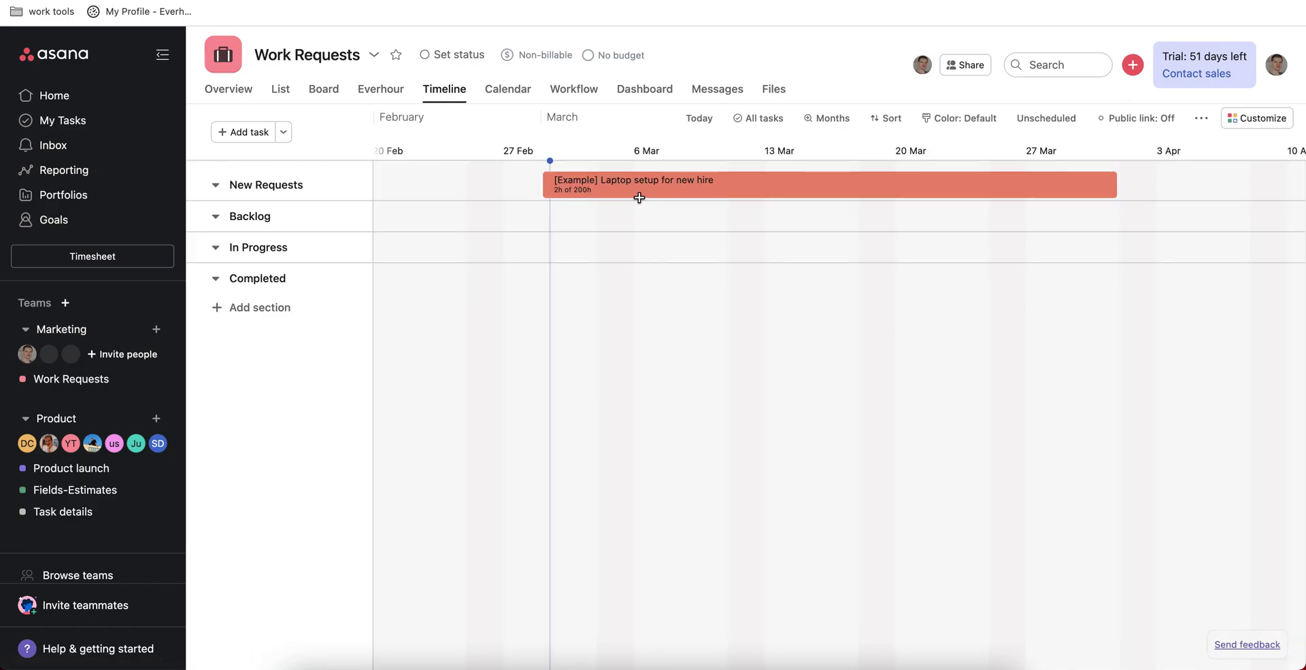
{"action": "left_click", "coordinate": [510, 97]}
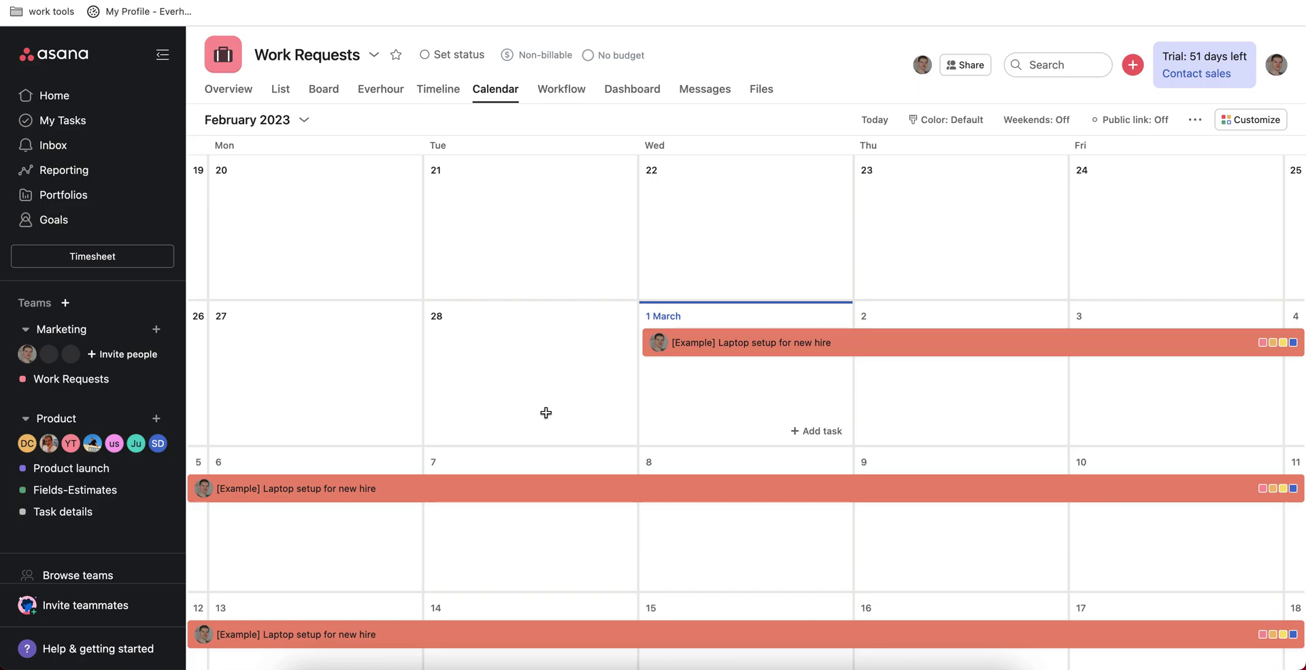
{"action": "left_click", "coordinate": [322, 98]}
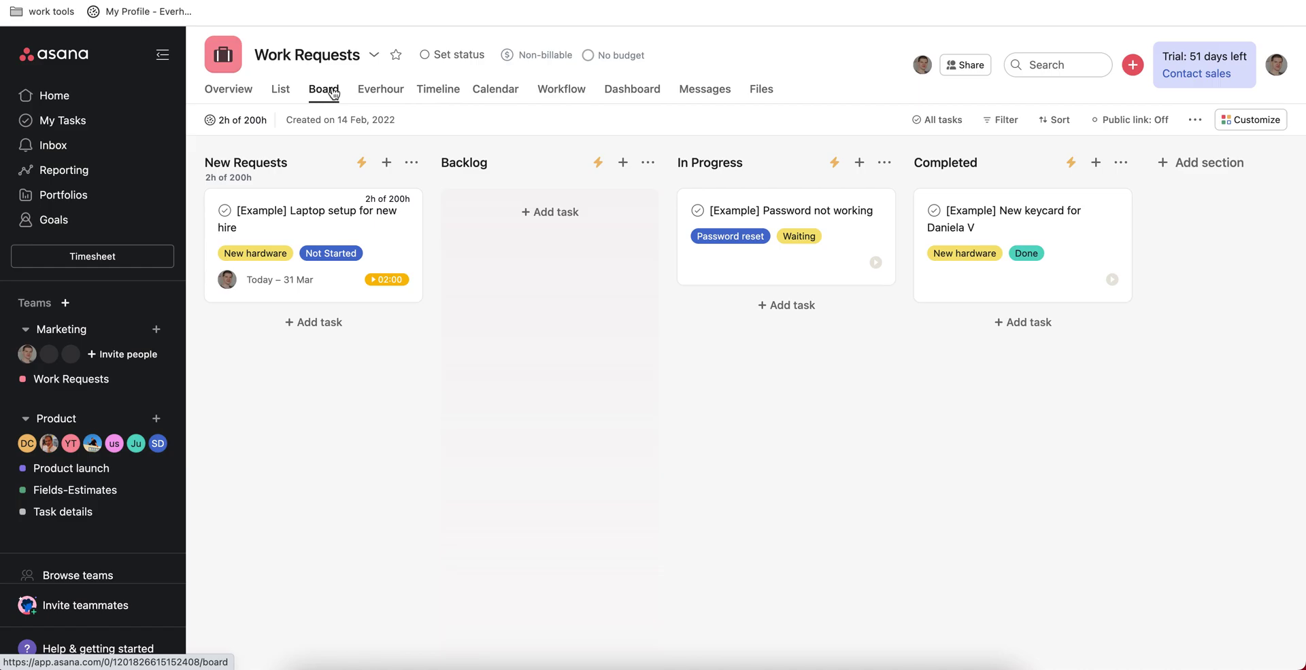
{"action": "left_click", "coordinate": [319, 219]}
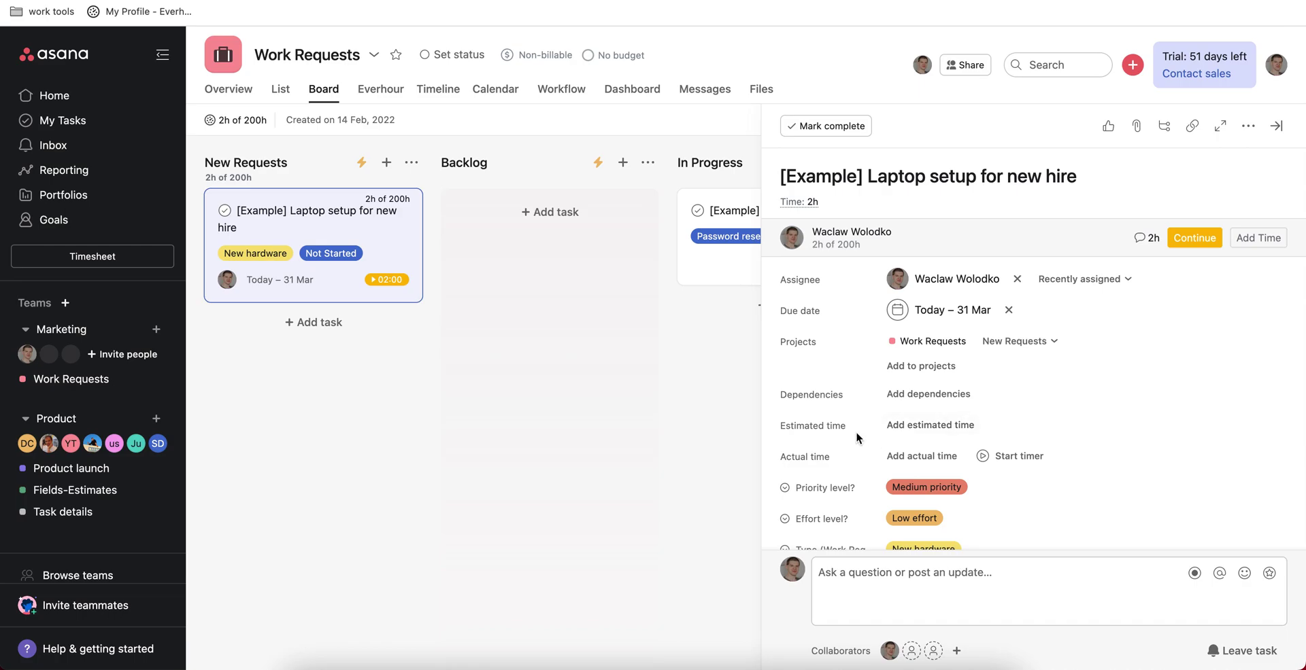
{"action": "scroll", "coordinate": [907, 440], "scroll_direction": "down", "scroll_amount": 3}
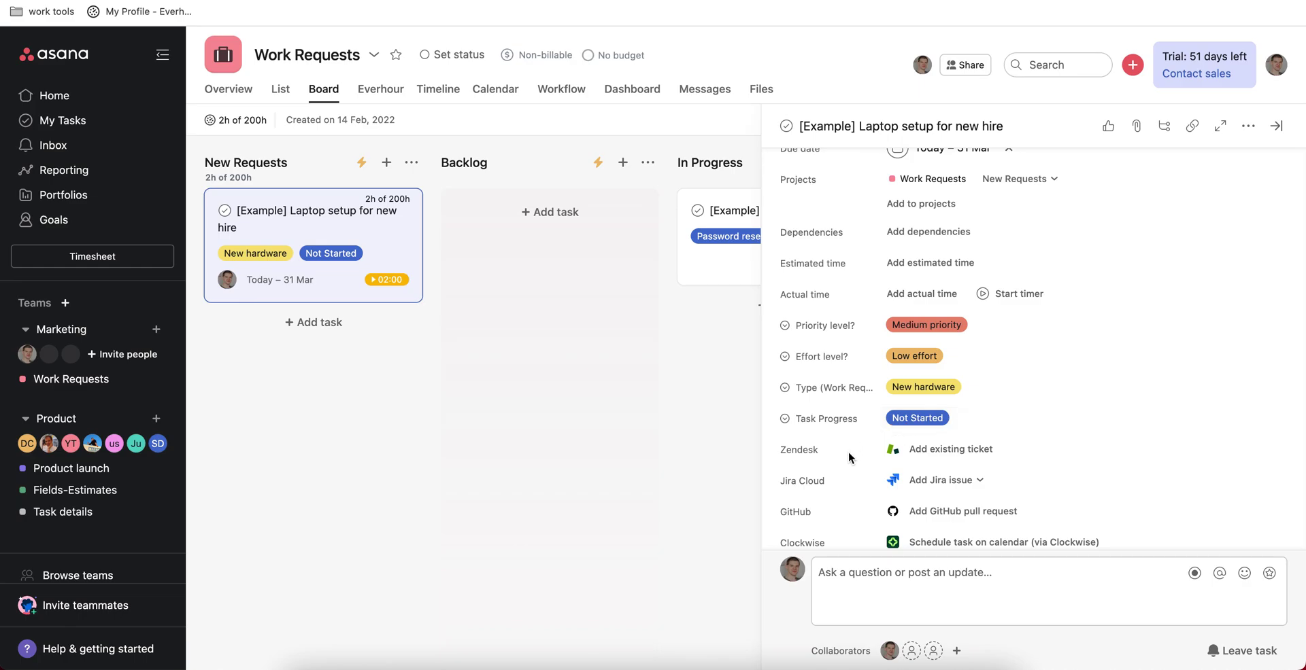
{"action": "scroll", "coordinate": [844, 450], "scroll_direction": "down", "scroll_amount": 3}
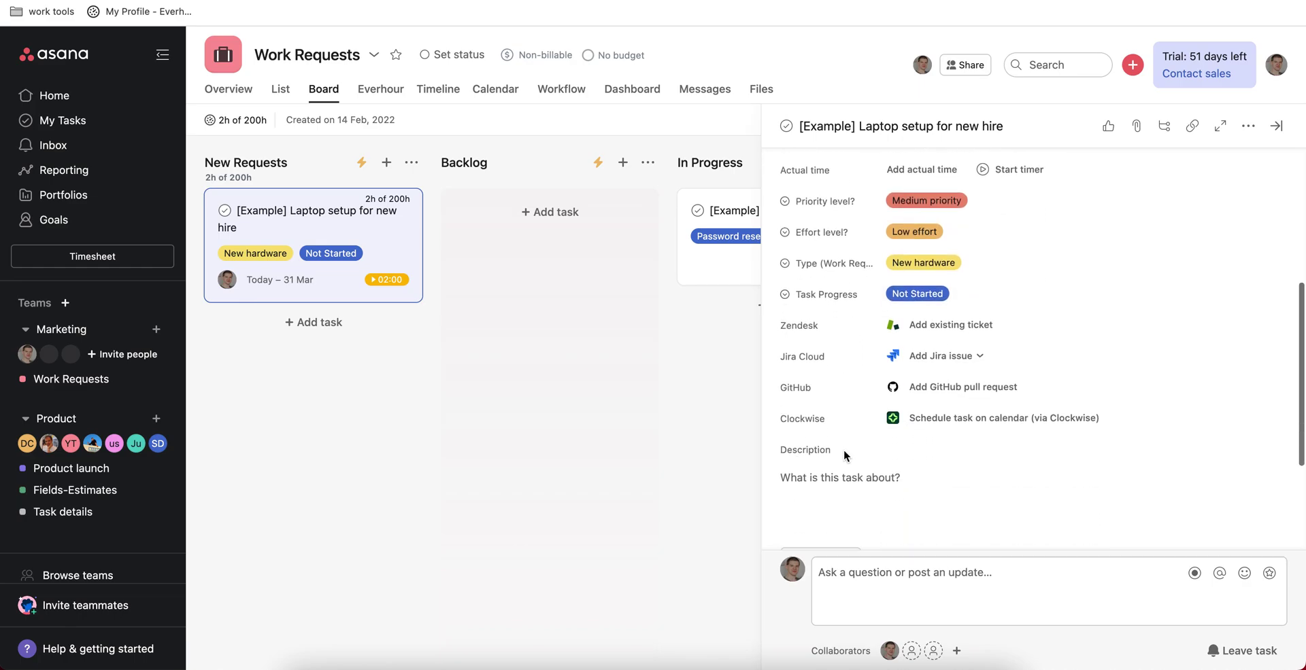
{"action": "scroll", "coordinate": [844, 450], "scroll_direction": "up", "scroll_amount": 3}
{"action": "scroll", "coordinate": [844, 450], "scroll_direction": "up", "scroll_amount": 3}
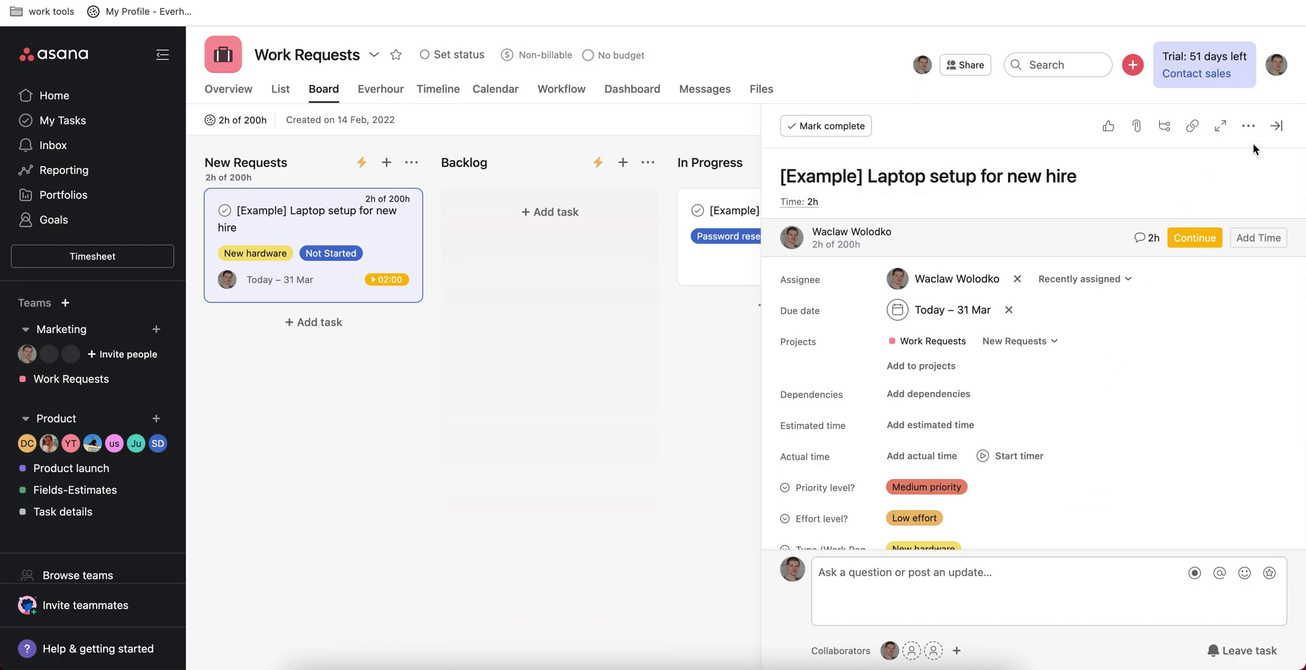
Close the task details, review the Customize panel's eight hidden fields, then close the panel
{"action": "left_click", "coordinate": [1274, 131]}
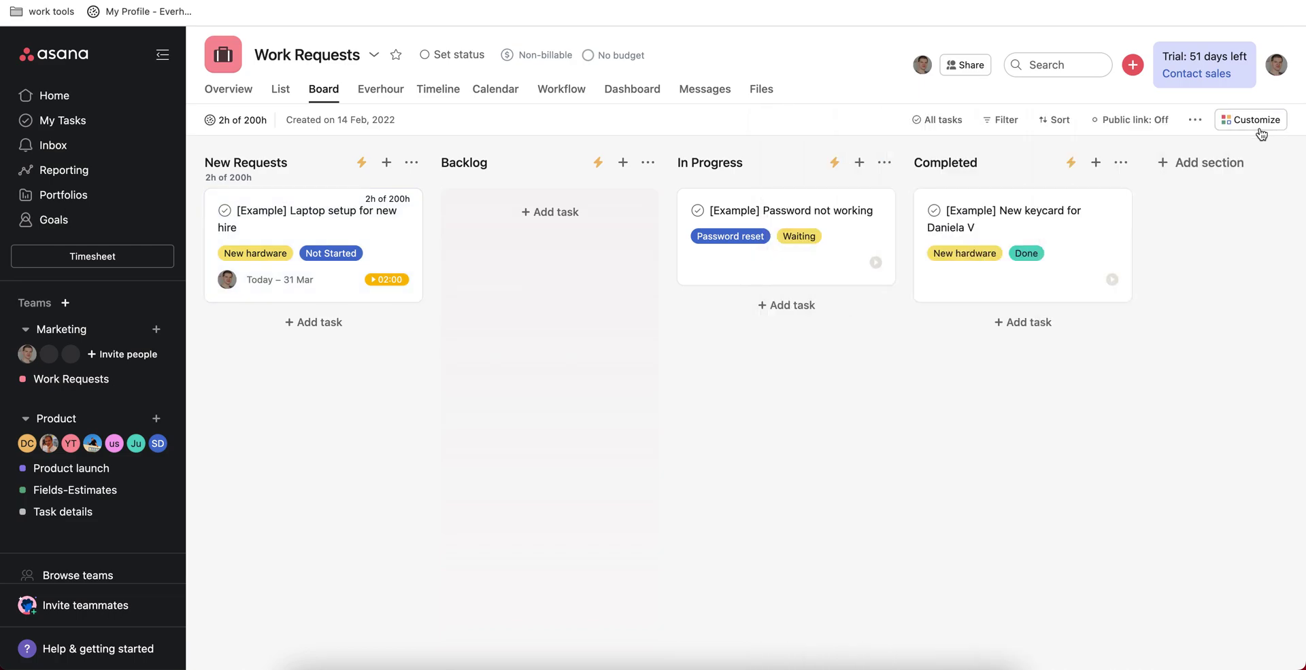
{"action": "left_click", "coordinate": [1251, 123]}
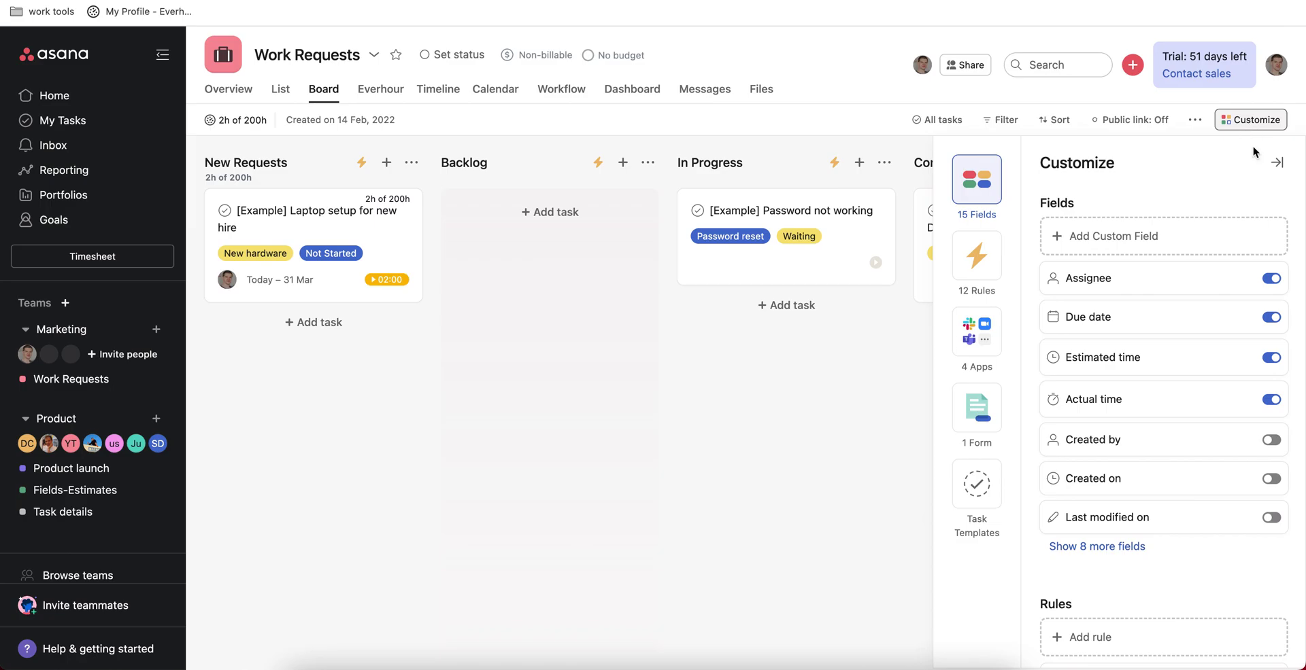
{"action": "left_click", "coordinate": [1126, 552]}
{"action": "scroll", "coordinate": [1132, 537], "scroll_direction": "down", "scroll_amount": 2}
{"action": "scroll", "coordinate": [1131, 532], "scroll_direction": "down", "scroll_amount": 2}
{"action": "scroll", "coordinate": [1130, 533], "scroll_direction": "up", "scroll_amount": 4}
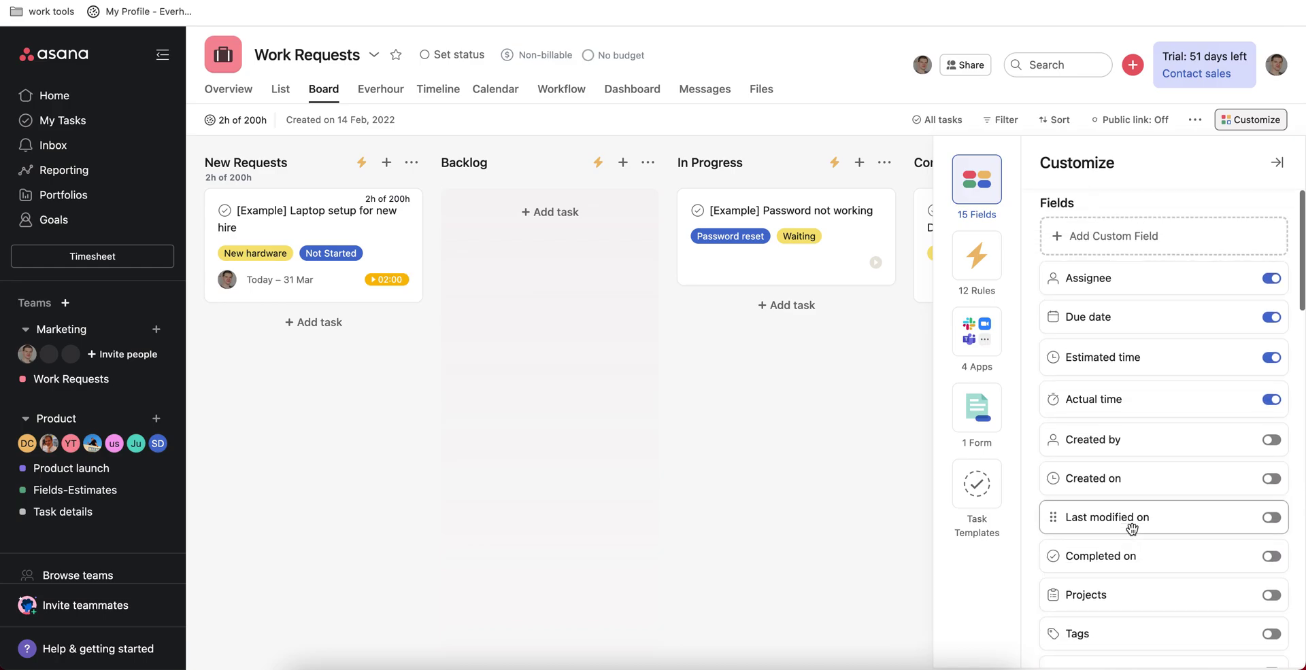
{"action": "left_click", "coordinate": [1276, 163]}
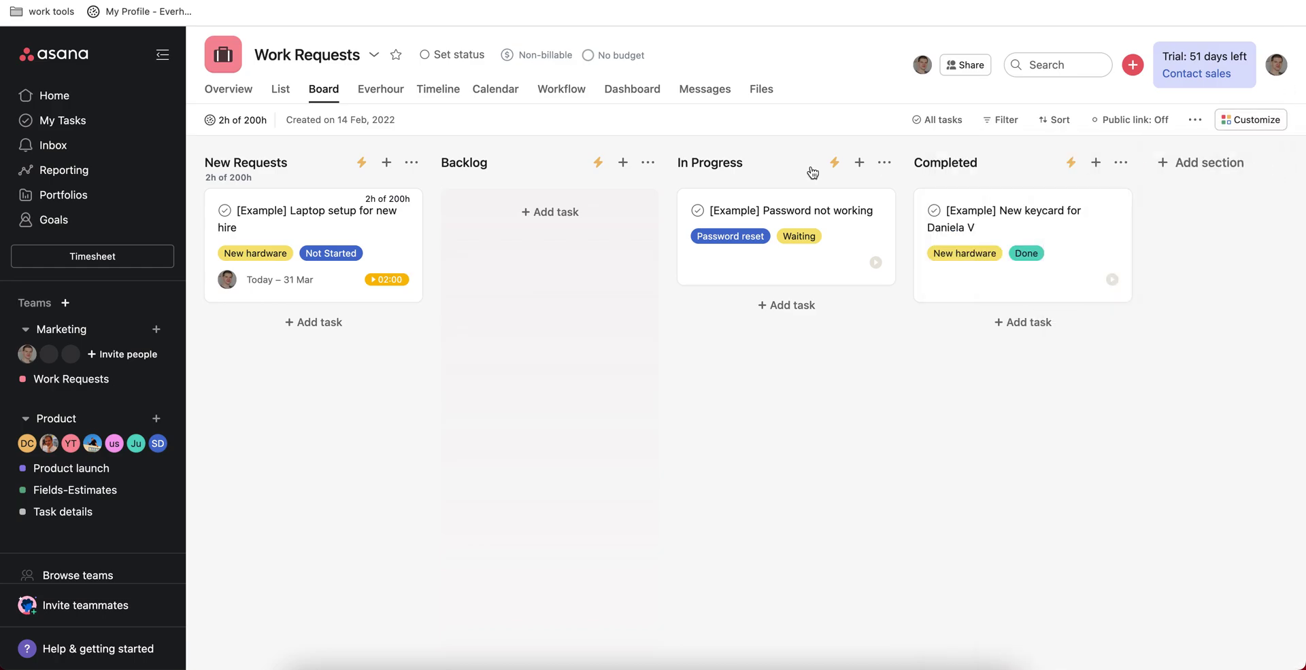
Open the Laptop setup for new hire task and briefly start and stop its timer
{"action": "left_click", "coordinate": [314, 216]}
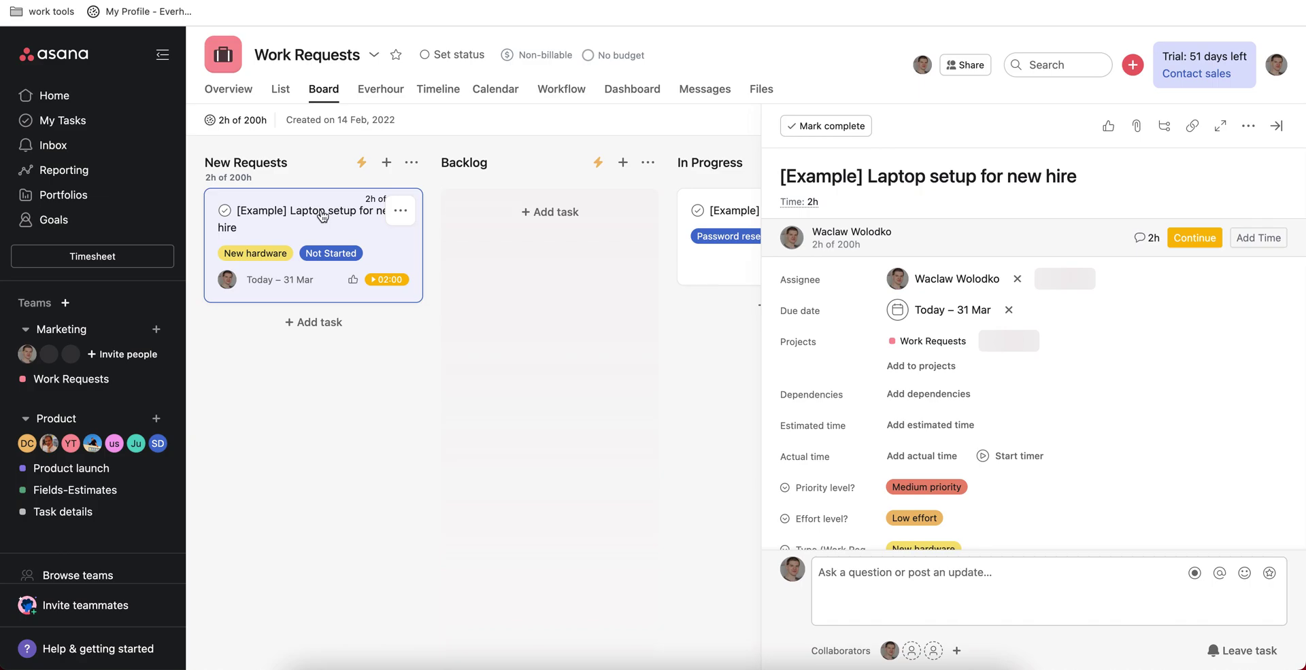
{"action": "left_click", "coordinate": [986, 461]}
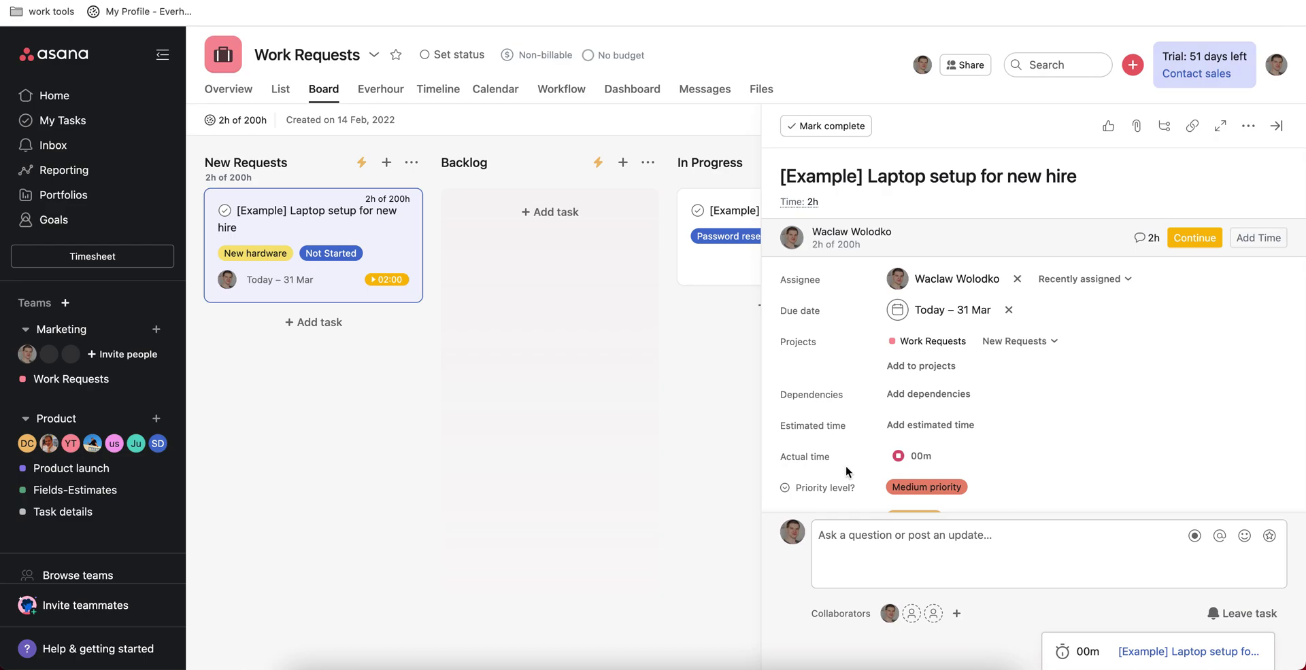
{"action": "left_click", "coordinate": [897, 459]}
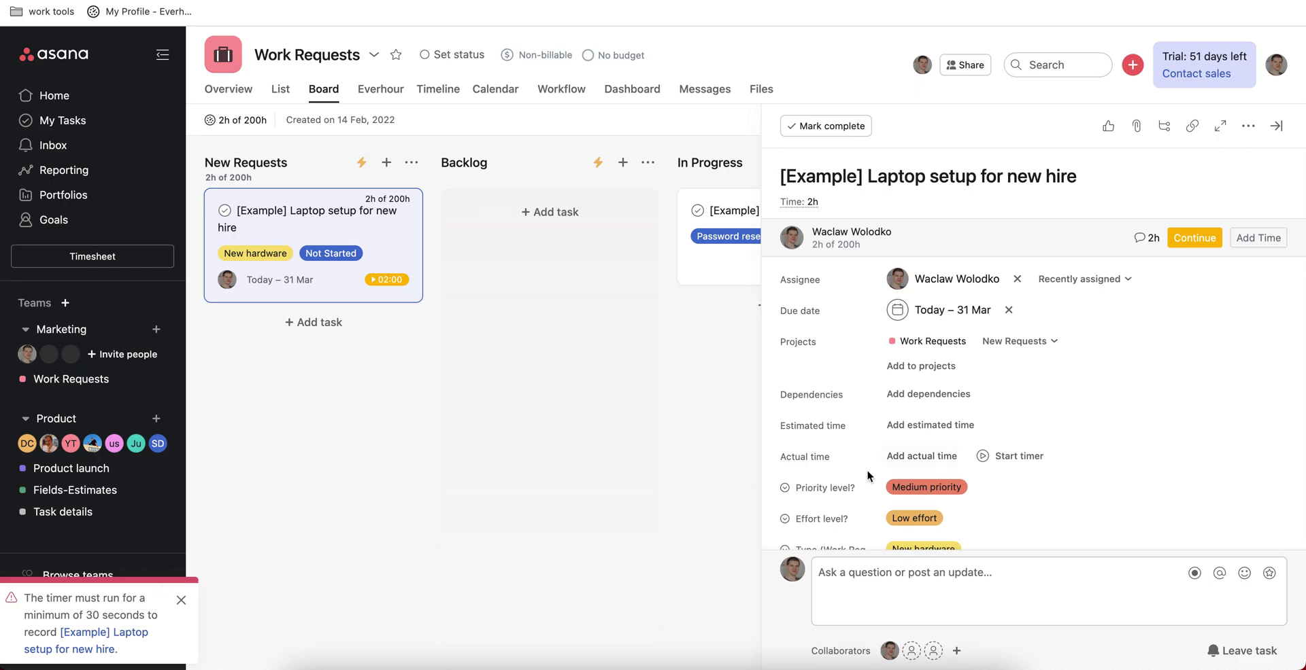
Add an actual time of 01:00 to the task and save it
{"action": "left_click", "coordinate": [917, 462]}
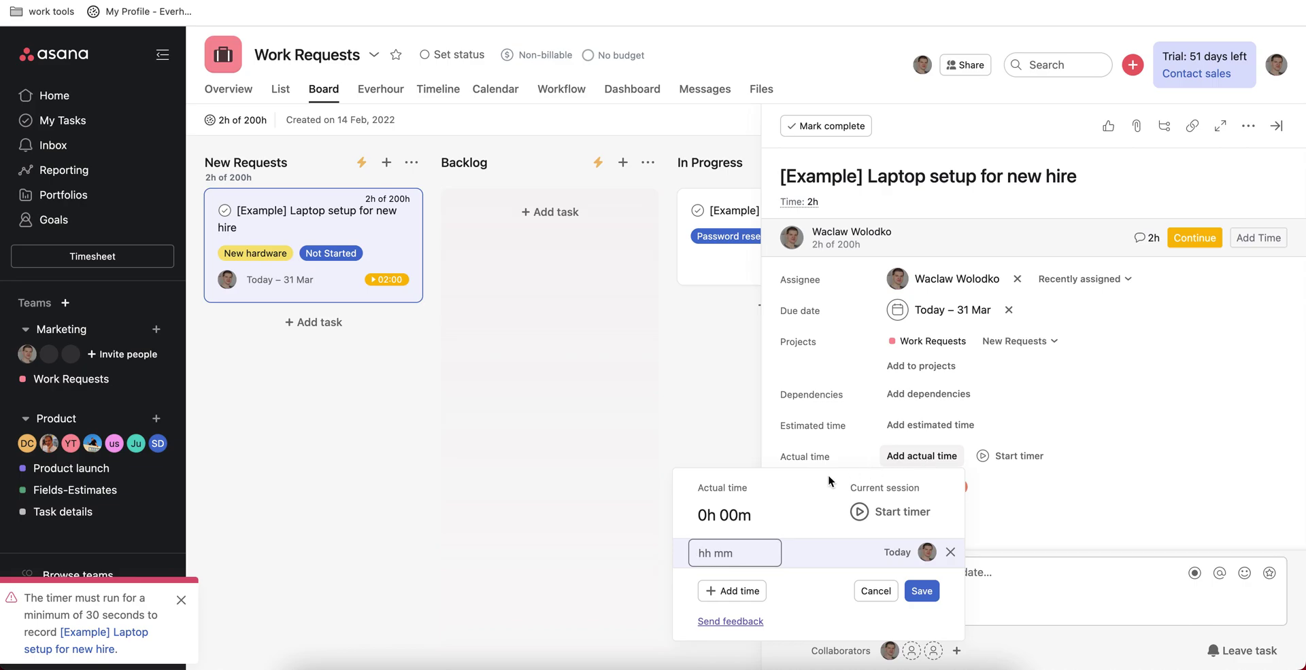
{"action": "type", "text": "00:01p"}
{"action": "key", "text": "BackSpace"}
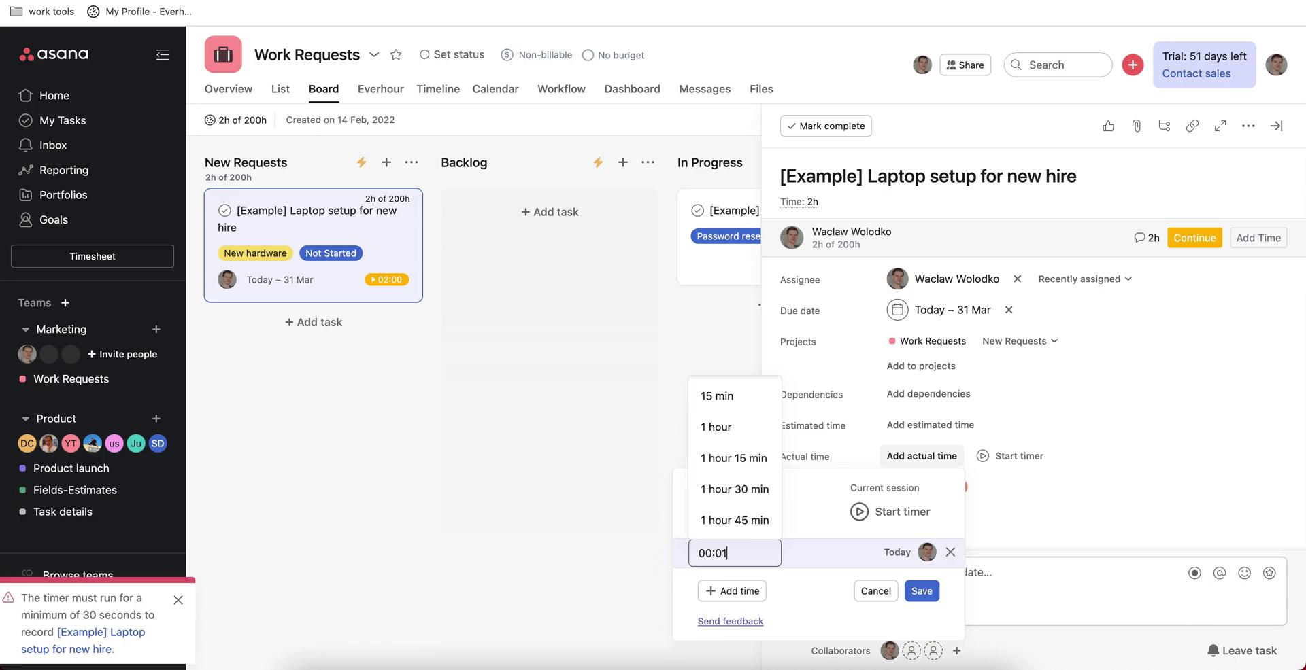
{"action": "type", "text": "00"}
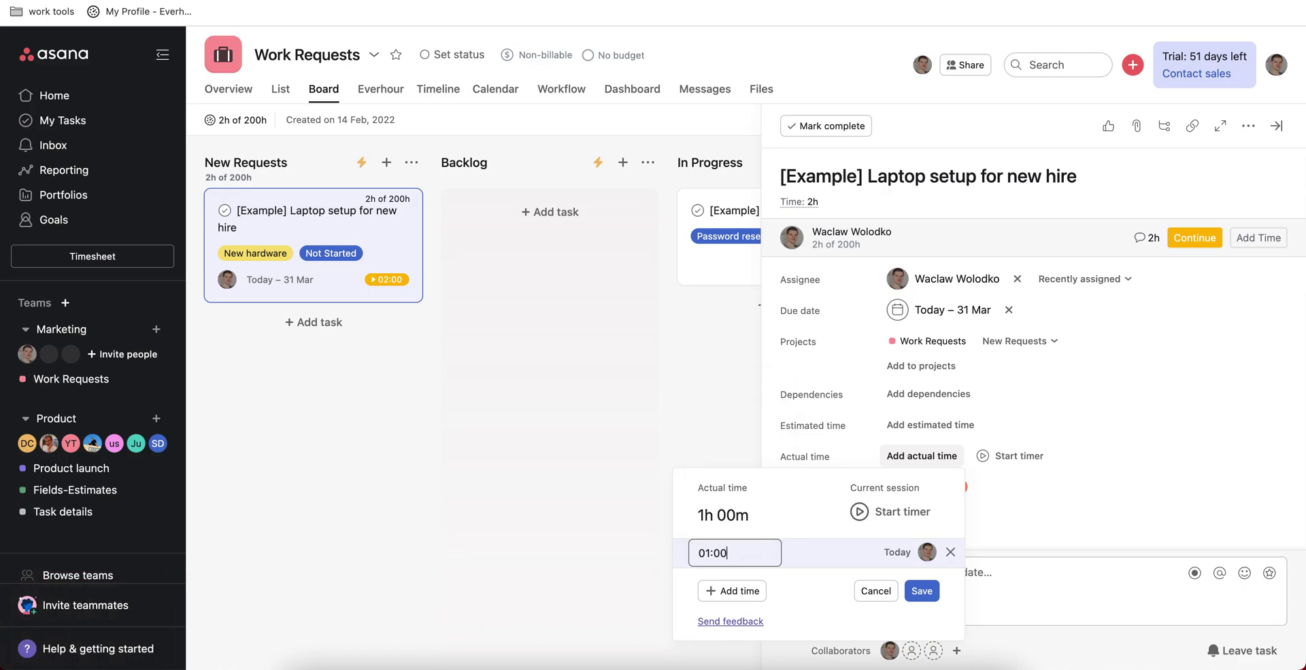
{"action": "left_click", "coordinate": [926, 591]}
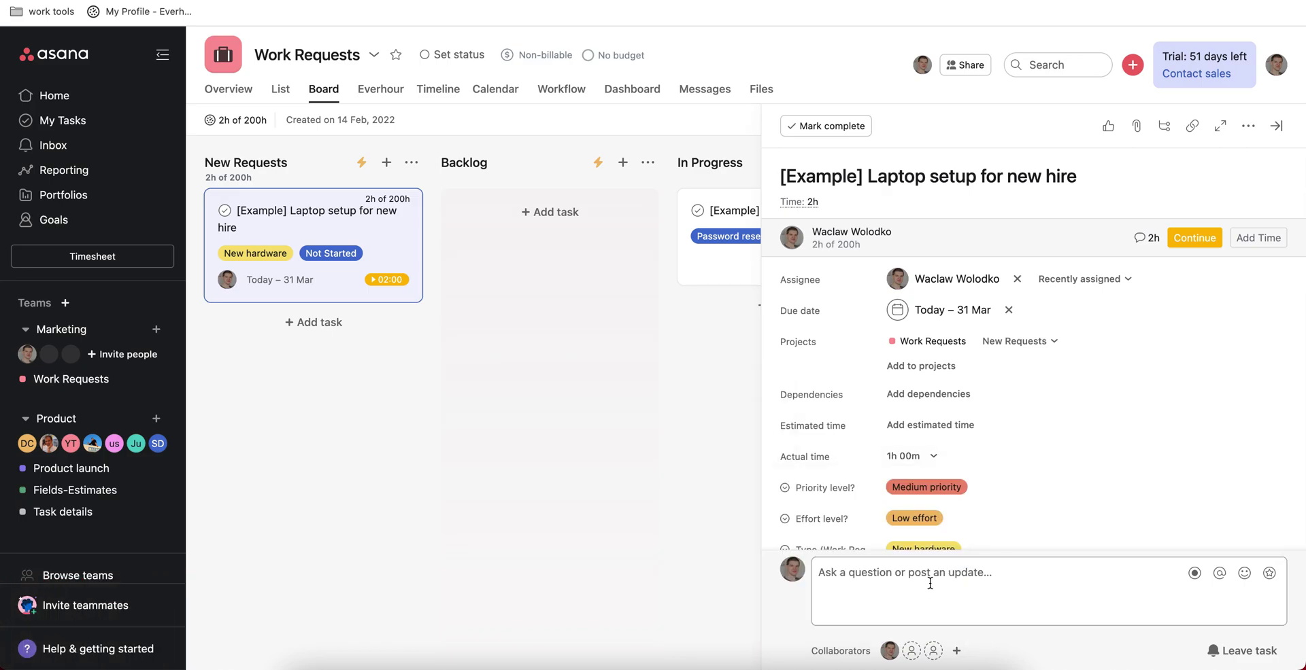
{"action": "left_click", "coordinate": [917, 465]}
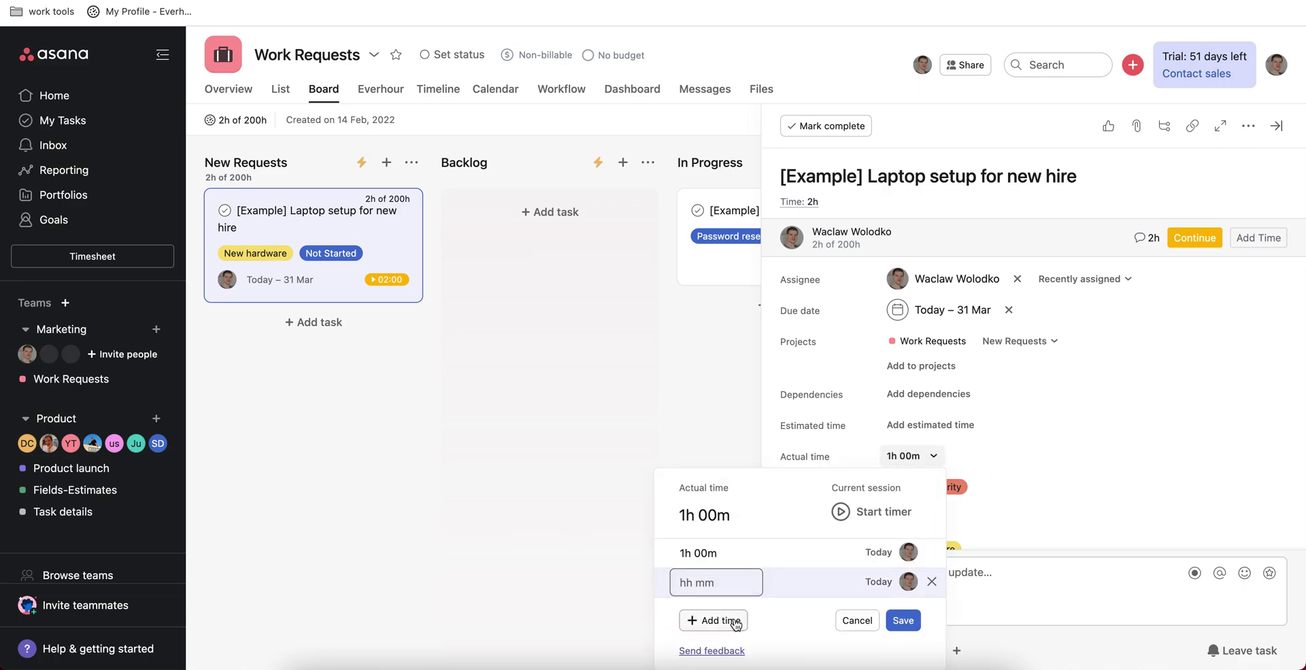
{"action": "left_click", "coordinate": [813, 451]}
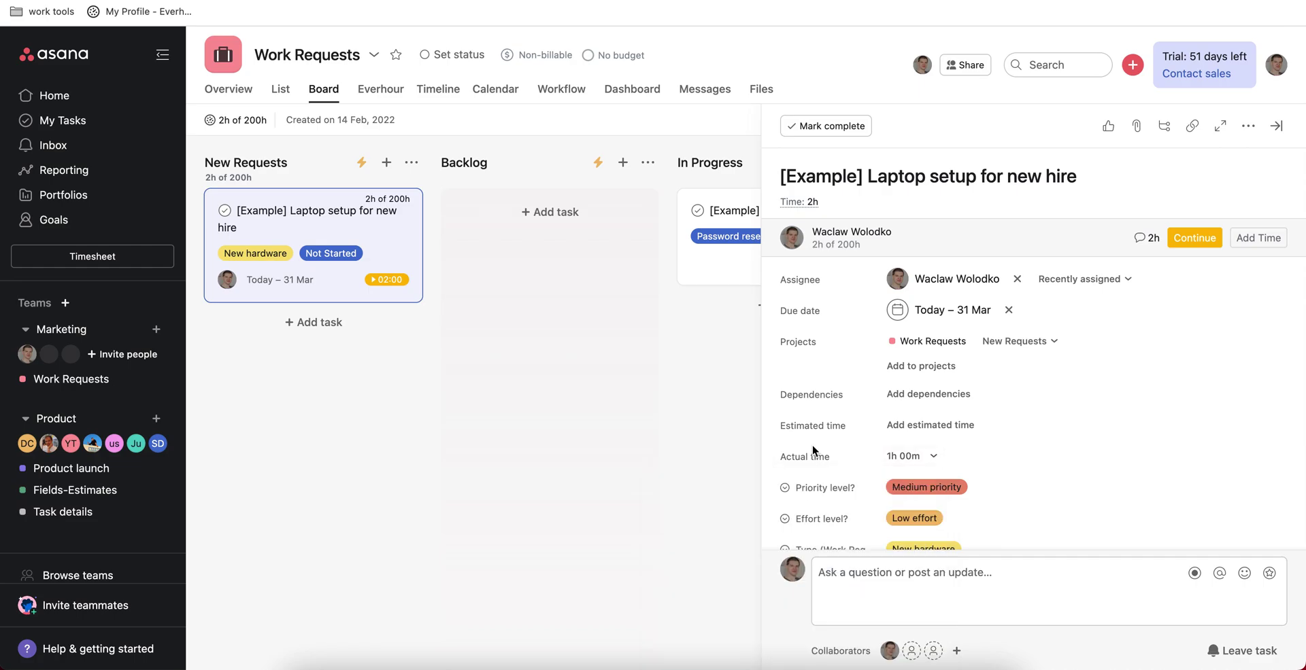
Close the task details and start the timer on the Laptop setup card
{"action": "left_click", "coordinate": [1276, 127]}
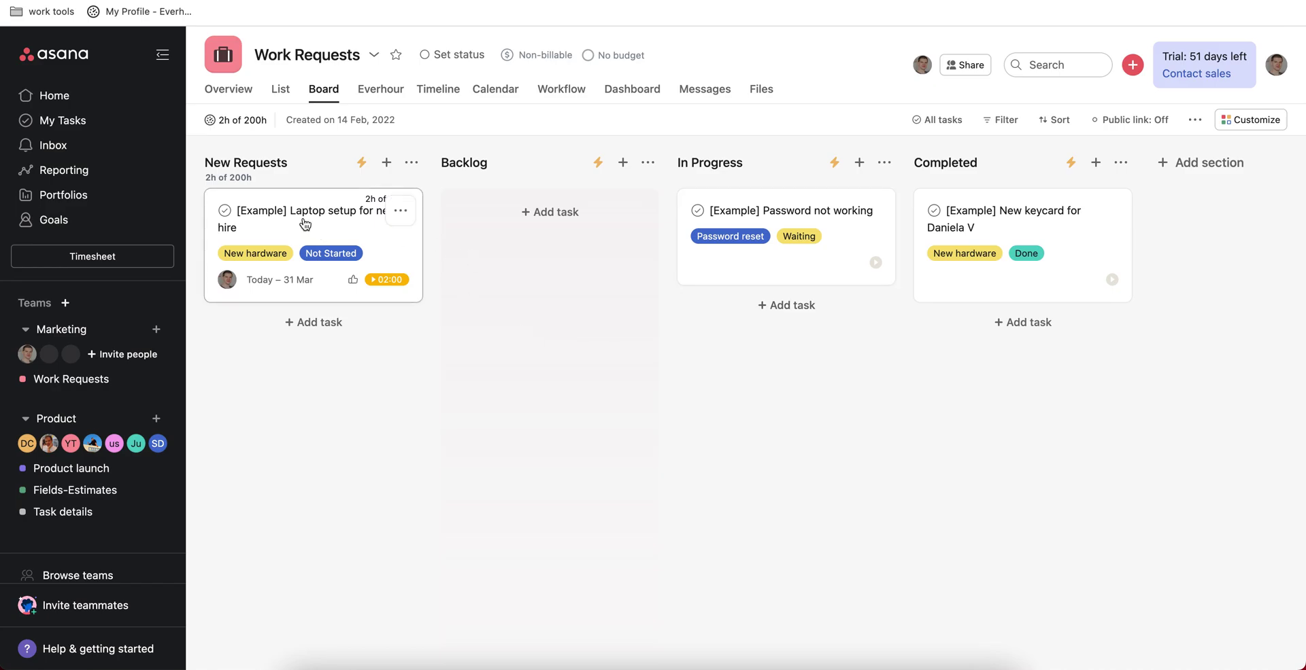
{"action": "left_click", "coordinate": [394, 285]}
Stop the Laptop setup timer at 2h, then cancel the Add Time and weekly Edit Task Time forms
{"action": "left_click", "coordinate": [332, 216]}
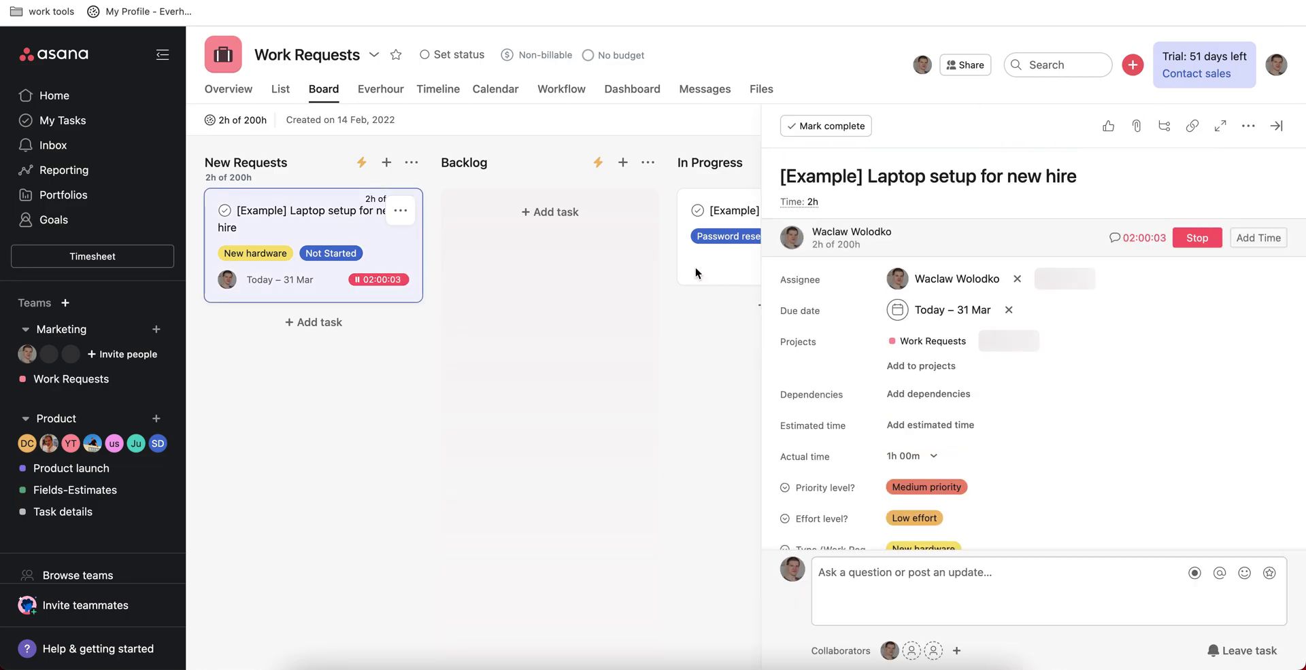
{"action": "left_click", "coordinate": [1196, 238]}
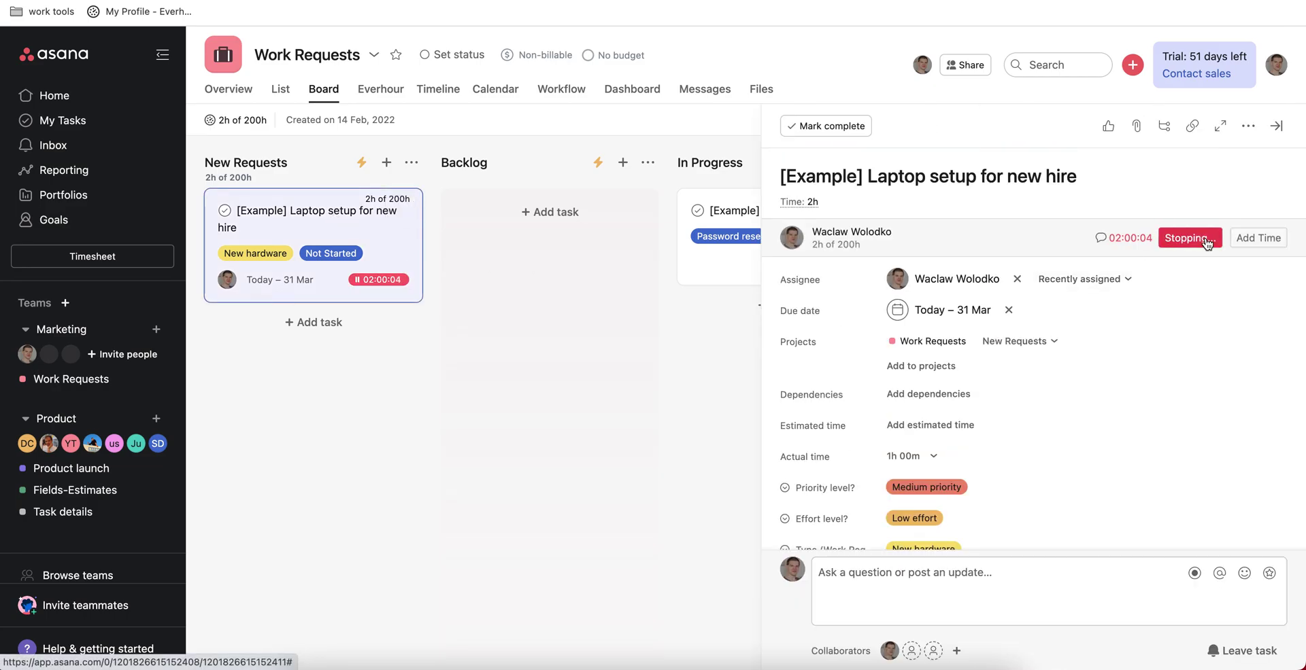
{"action": "left_click", "coordinate": [1251, 240]}
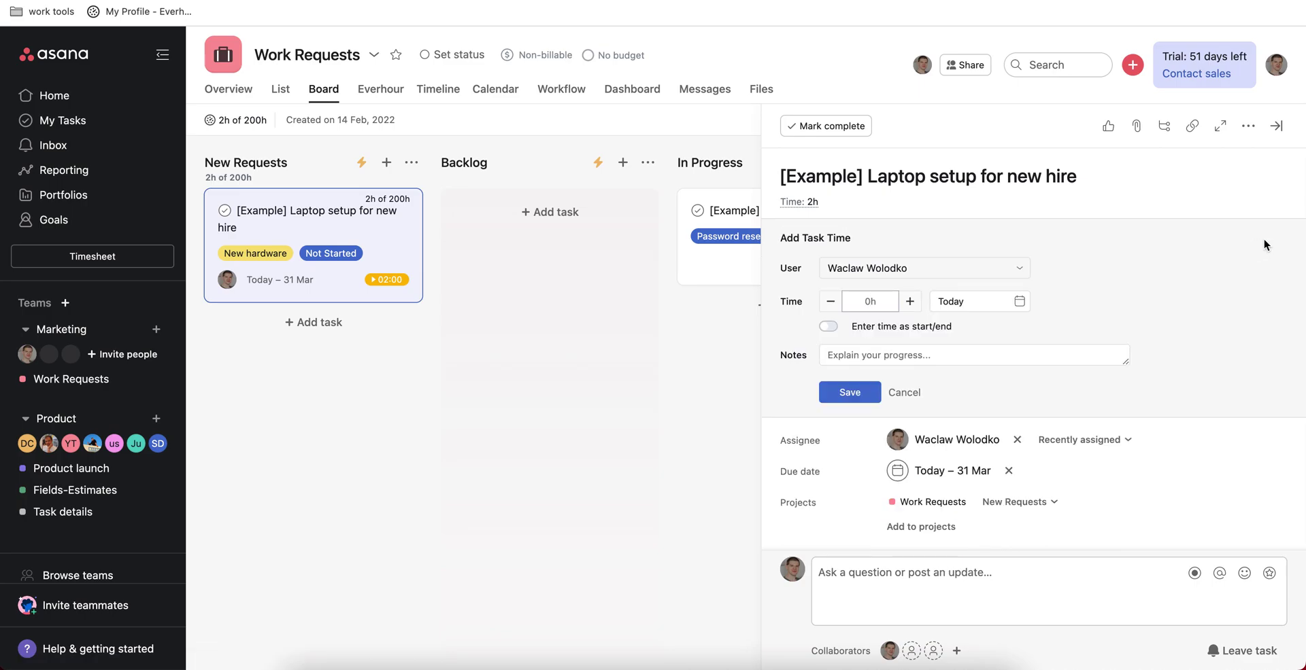
{"action": "left_click", "coordinate": [1004, 305]}
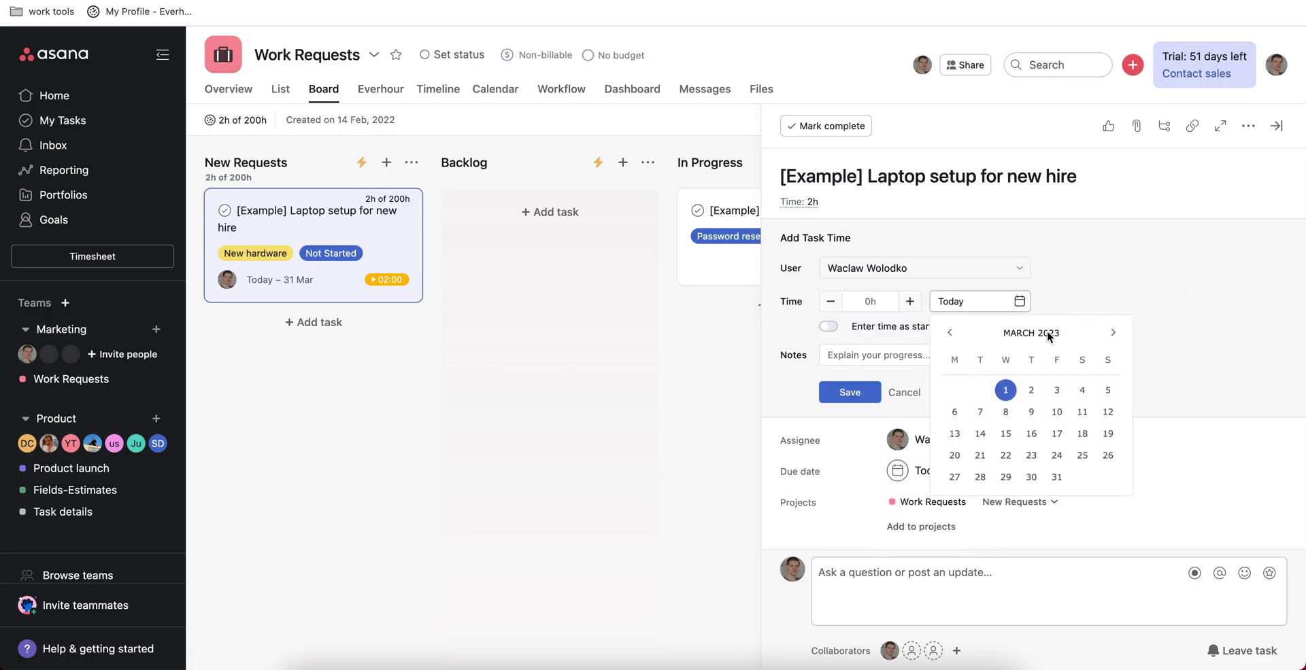
{"action": "left_click", "coordinate": [904, 395]}
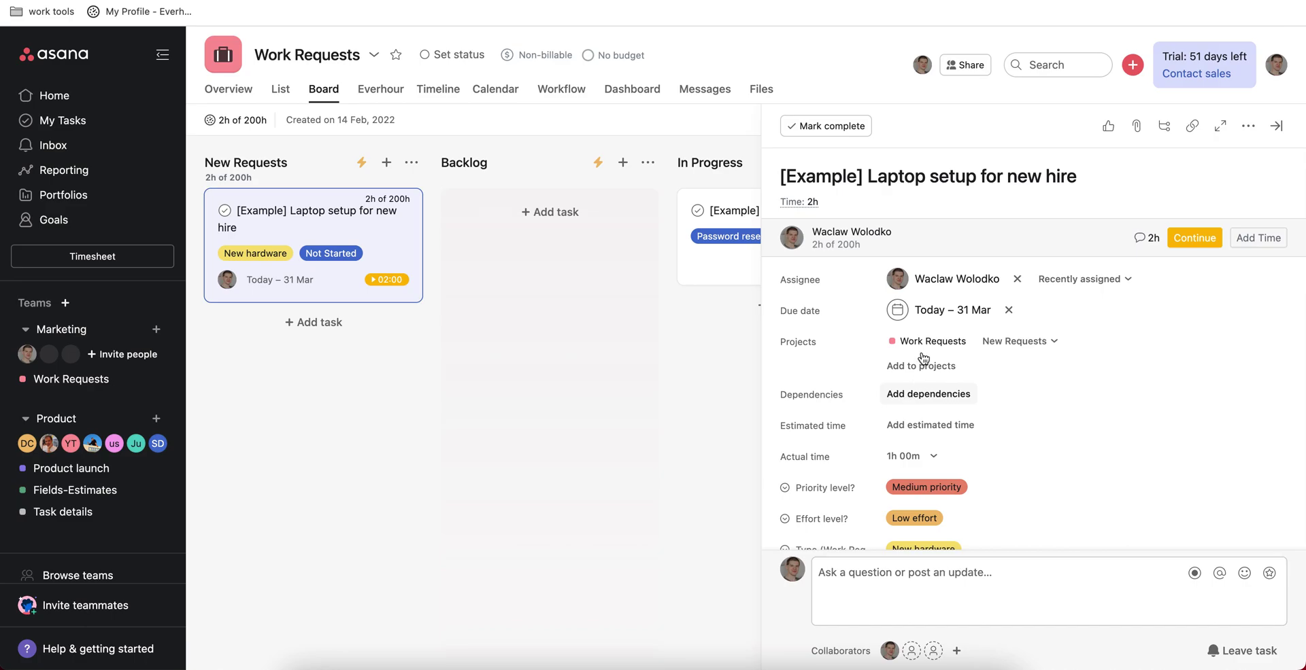
{"action": "left_click", "coordinate": [830, 246]}
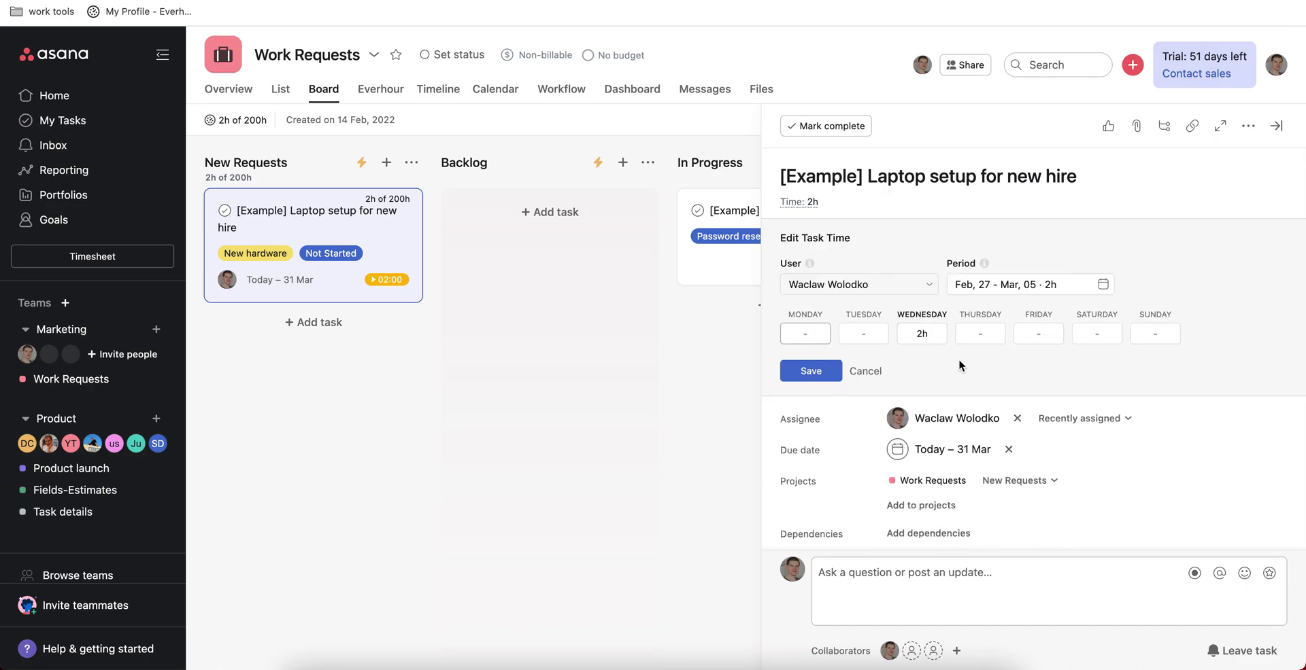
{"action": "left_click", "coordinate": [867, 370]}
Cancel Add estimated time, leaving the estimate empty, and close the Laptop setup task details
{"action": "scroll", "coordinate": [802, 366], "scroll_direction": "down", "scroll_amount": 1}
{"action": "scroll", "coordinate": [803, 371], "scroll_direction": "down", "scroll_amount": 1}
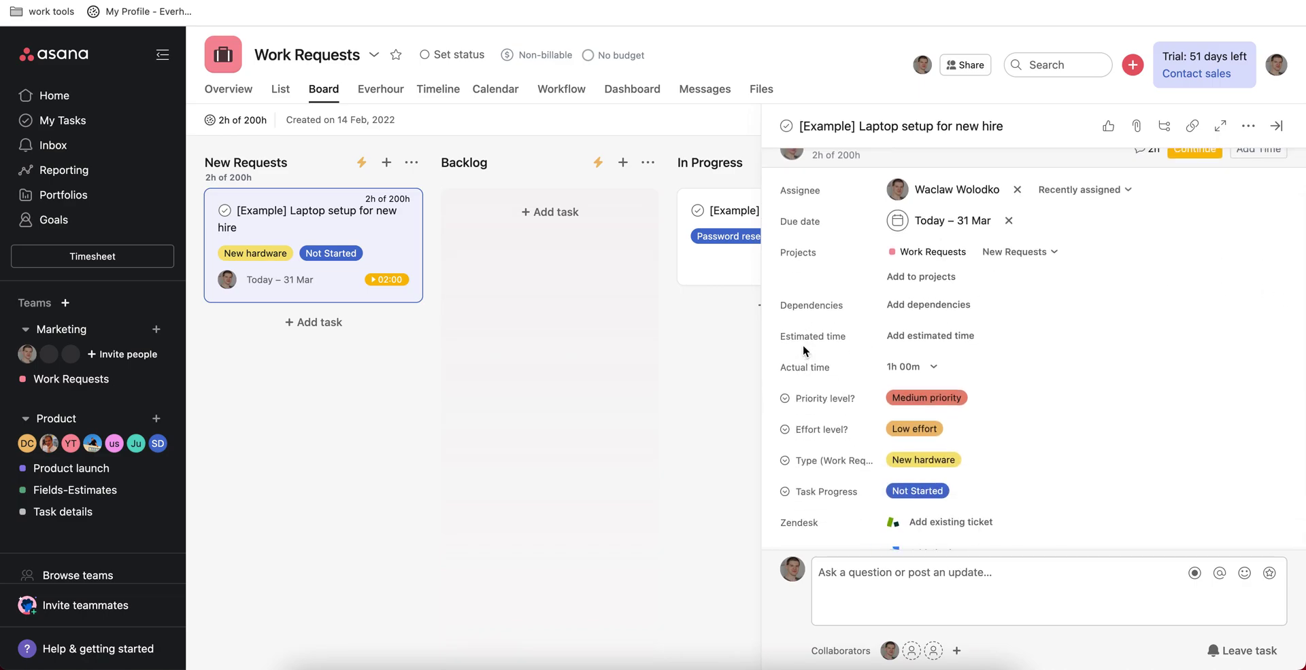
{"action": "scroll", "coordinate": [802, 346], "scroll_direction": "up", "scroll_amount": 1}
{"action": "mouse_move", "coordinate": [797, 353]}
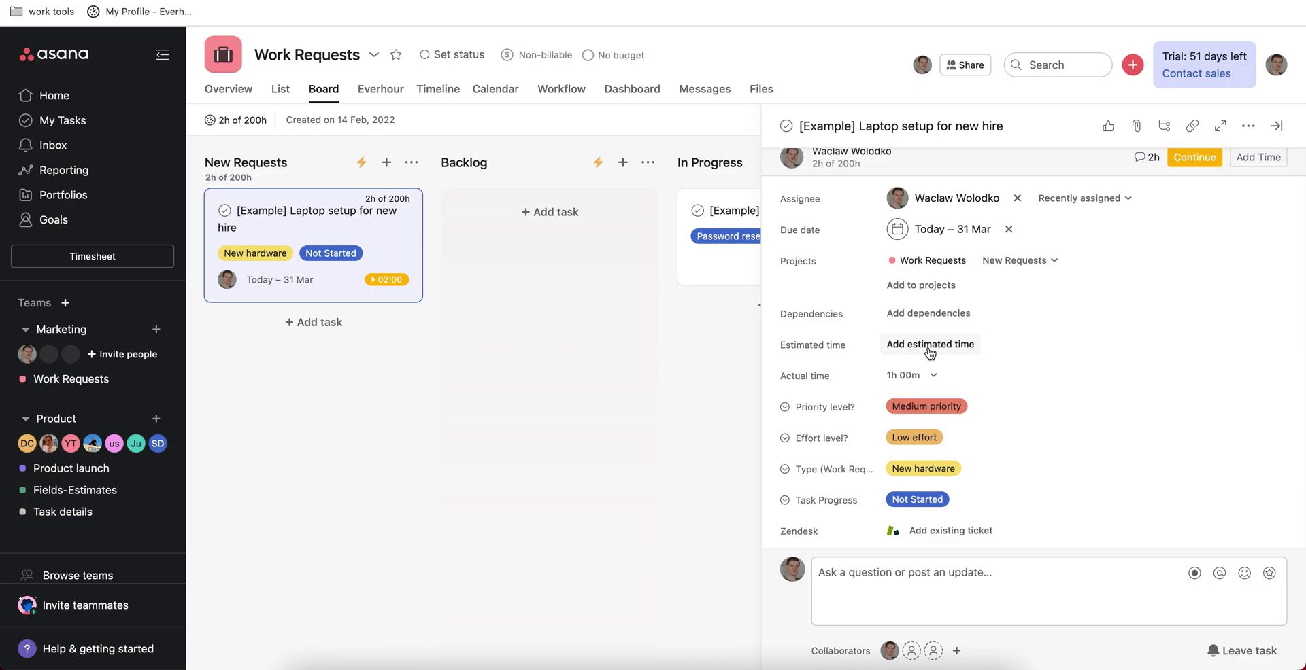
{"action": "left_click", "coordinate": [930, 351]}
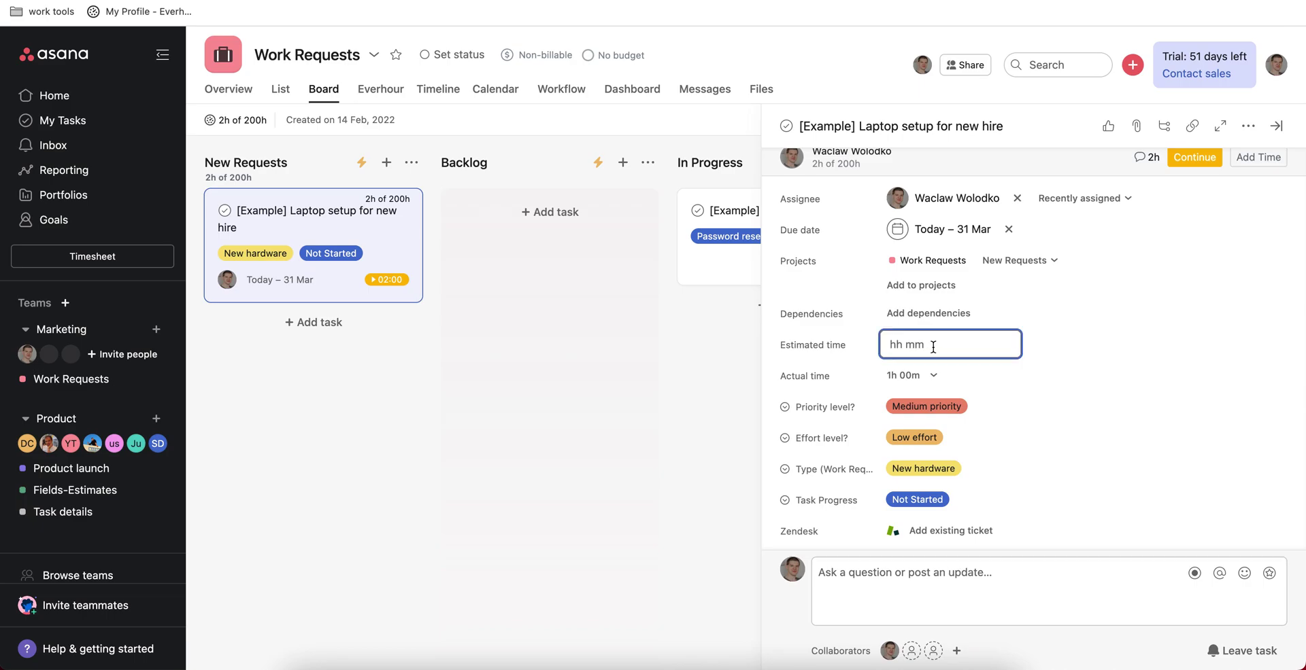
{"action": "left_click", "coordinate": [822, 357]}
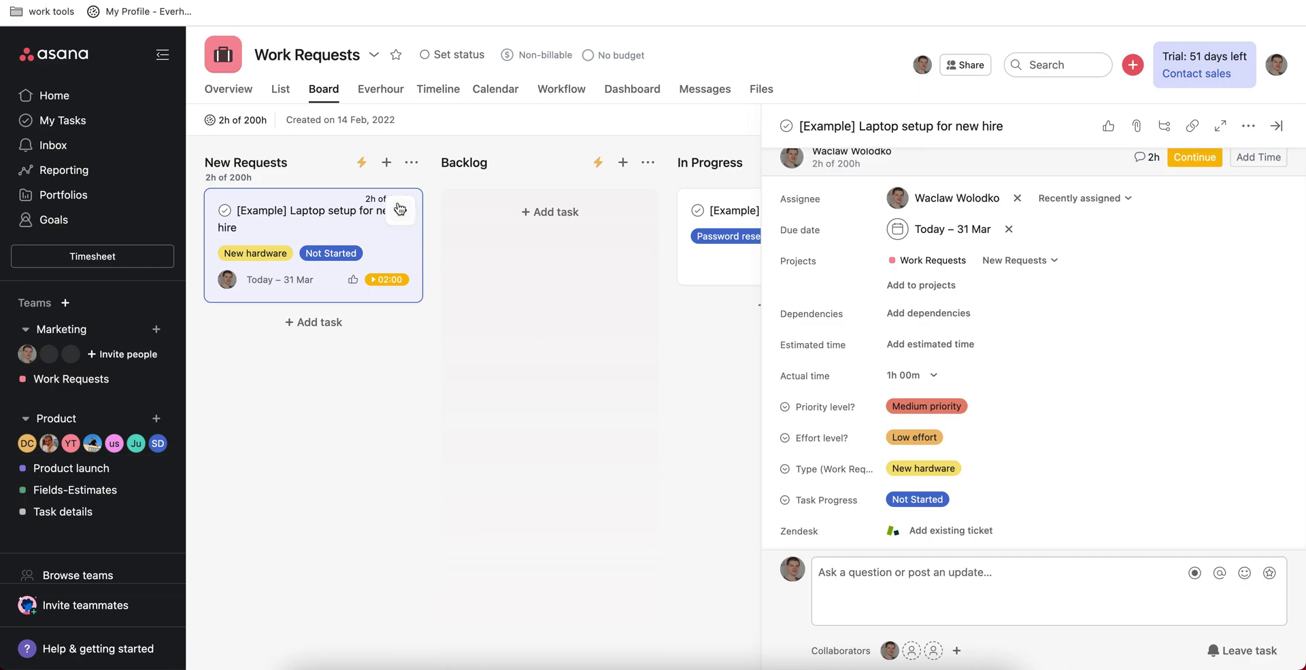
{"action": "scroll", "coordinate": [866, 256], "scroll_direction": "up", "scroll_amount": 2}
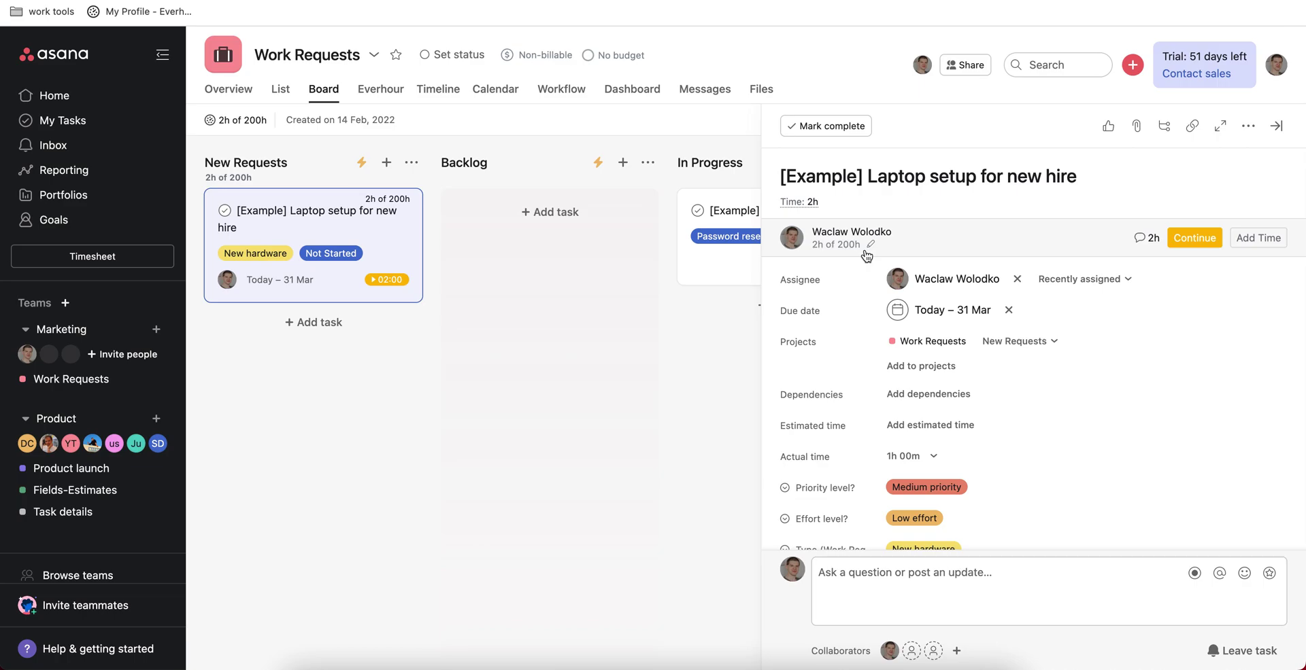
{"action": "left_click", "coordinate": [1276, 127]}
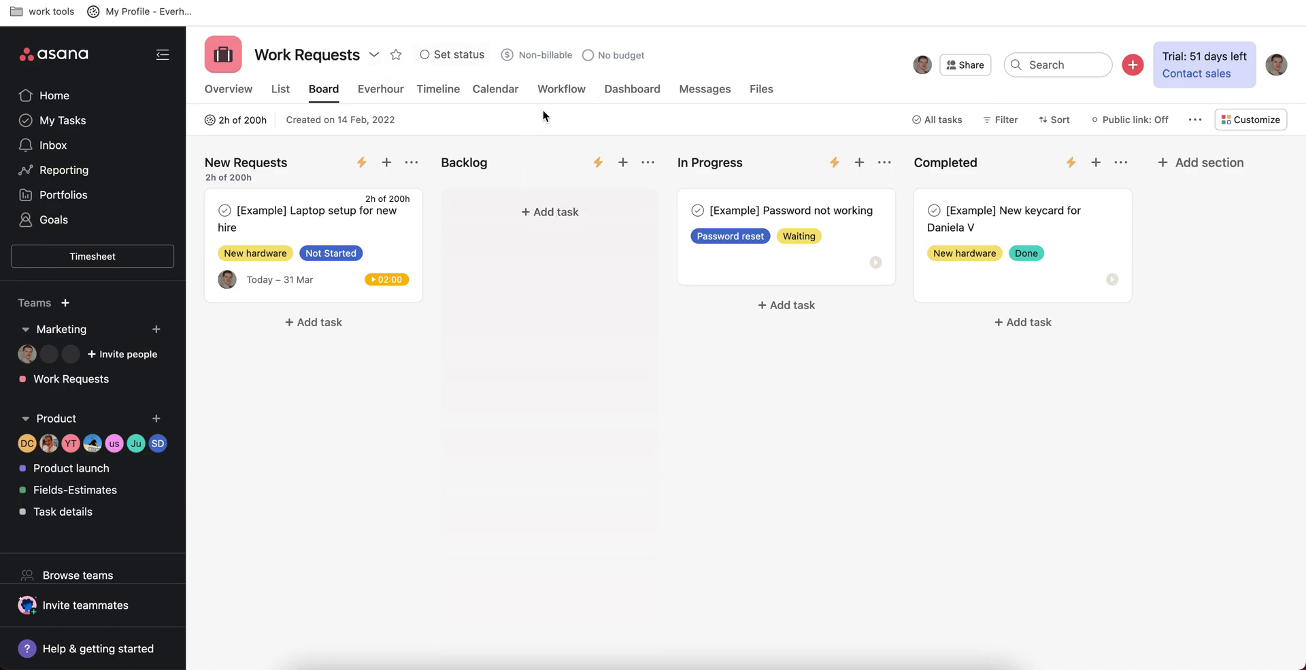
Set Work Requests to T&M members' rate billing with a $1000 total-billable budget resetting monthly
{"action": "mouse_move", "coordinate": [538, 66]}
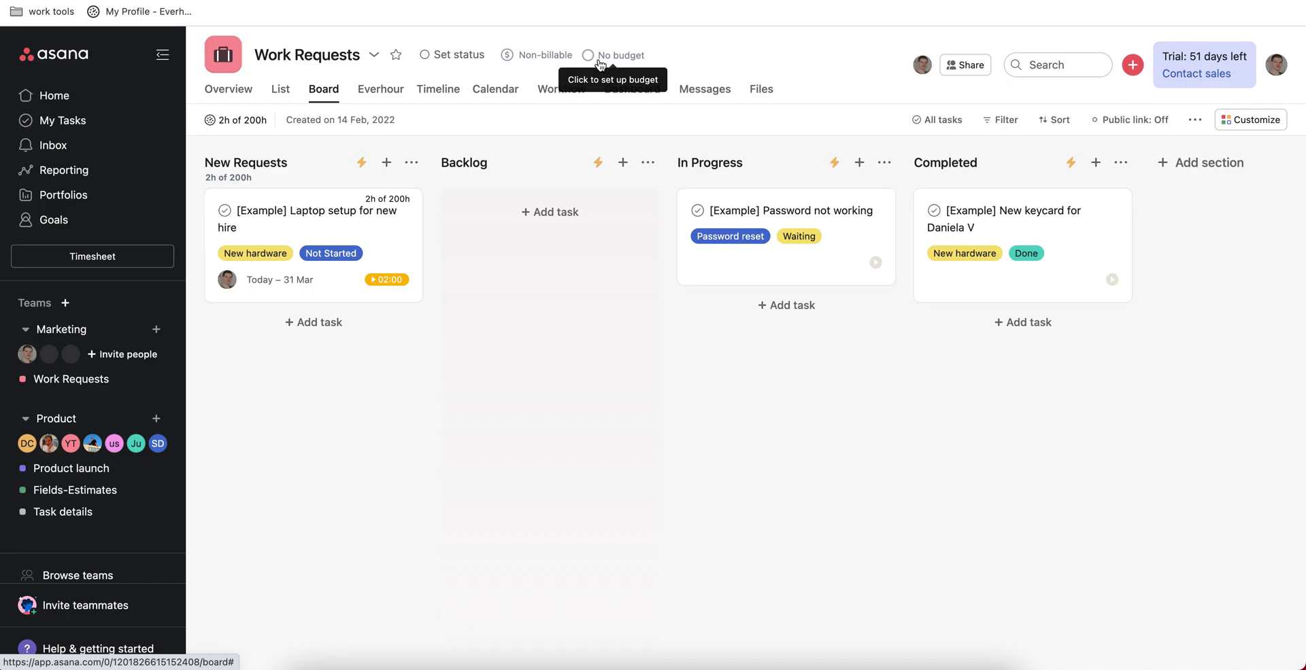
{"action": "left_click", "coordinate": [546, 57]}
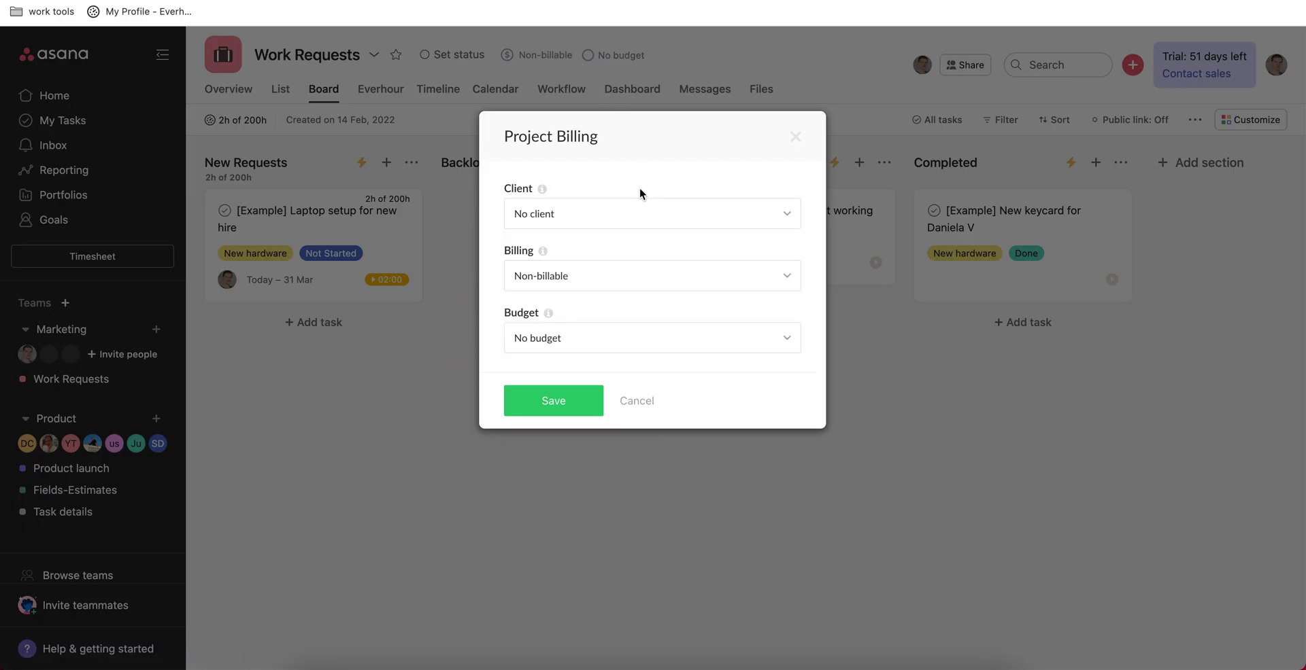
{"action": "left_click", "coordinate": [608, 278]}
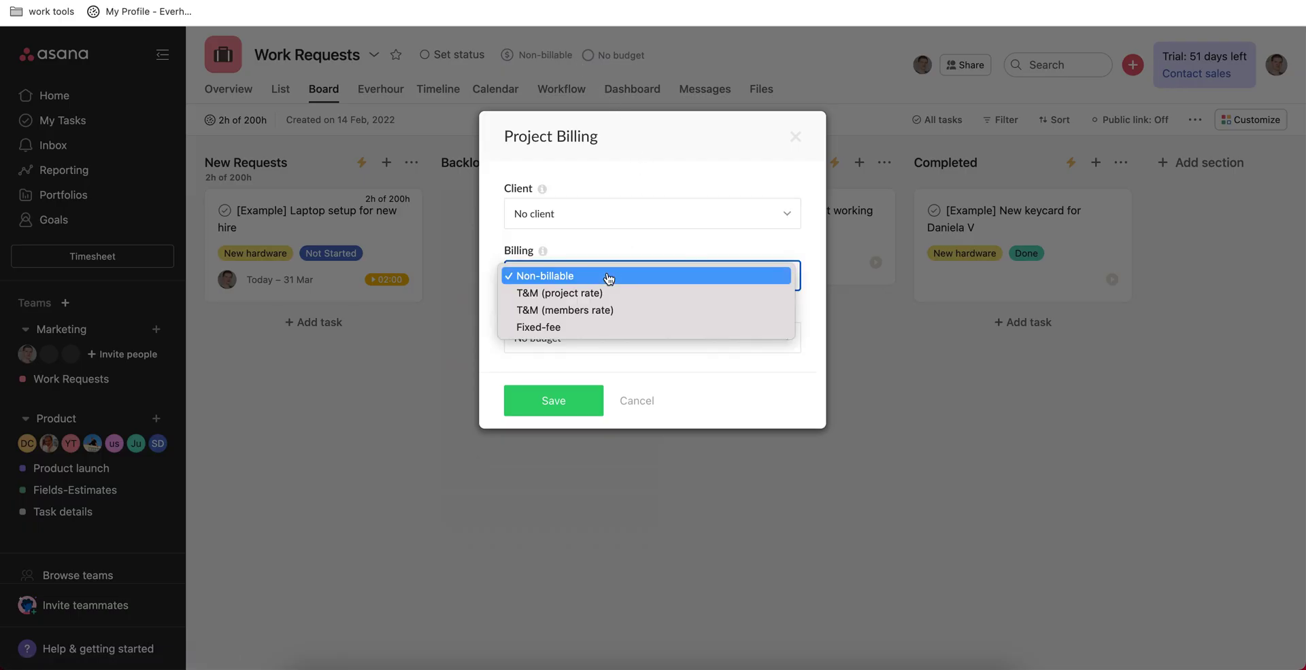
{"action": "left_click", "coordinate": [634, 310]}
{"action": "left_click", "coordinate": [583, 345]}
{"action": "left_click", "coordinate": [601, 360]}
{"action": "type", "text": "1000"}
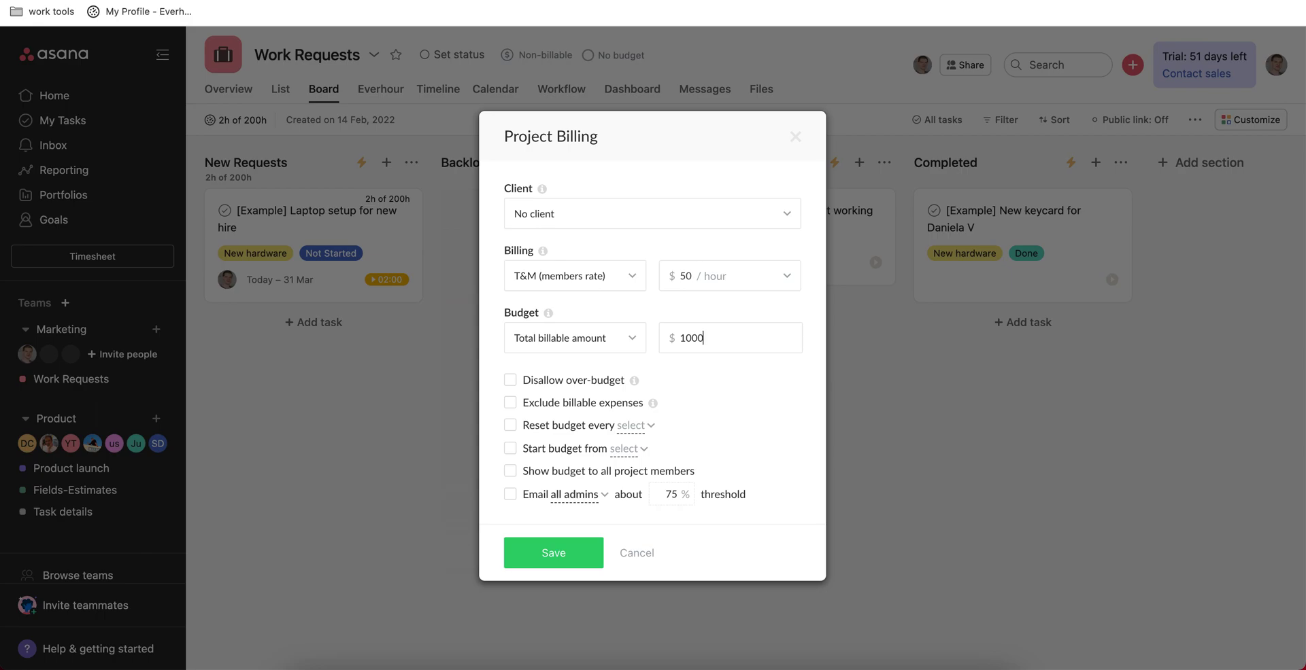
{"action": "left_click", "coordinate": [633, 426]}
{"action": "left_click", "coordinate": [657, 523]}
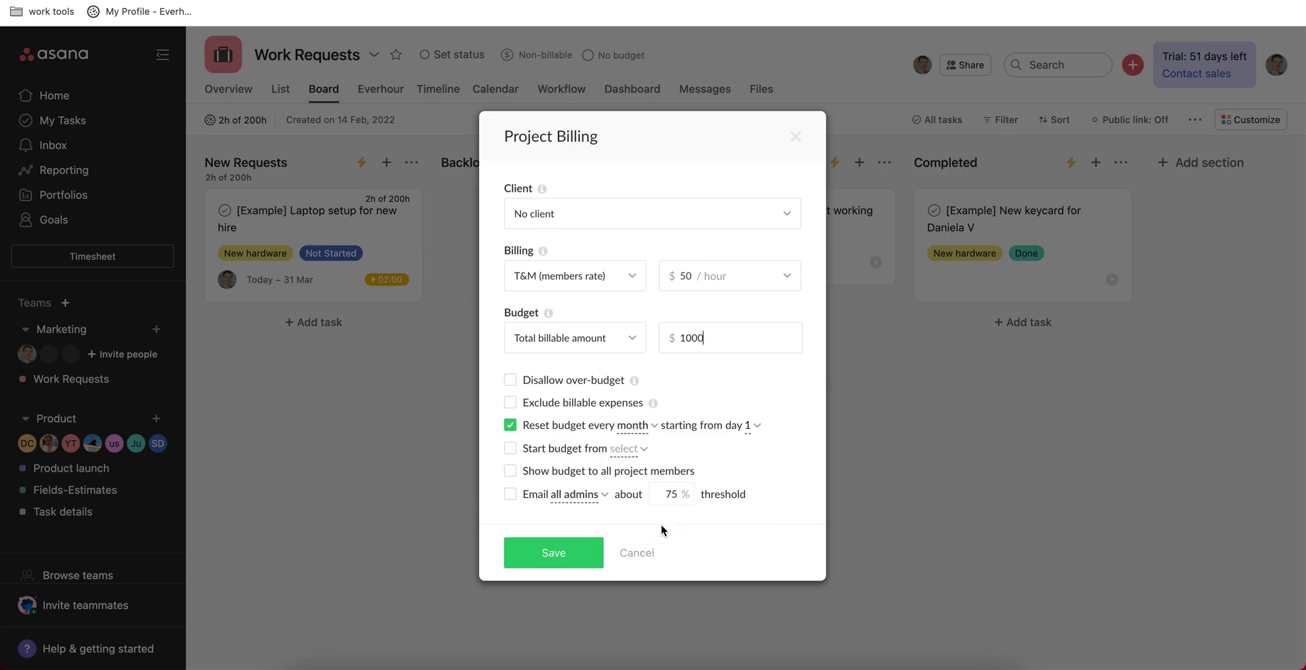
{"action": "left_click", "coordinate": [575, 564]}
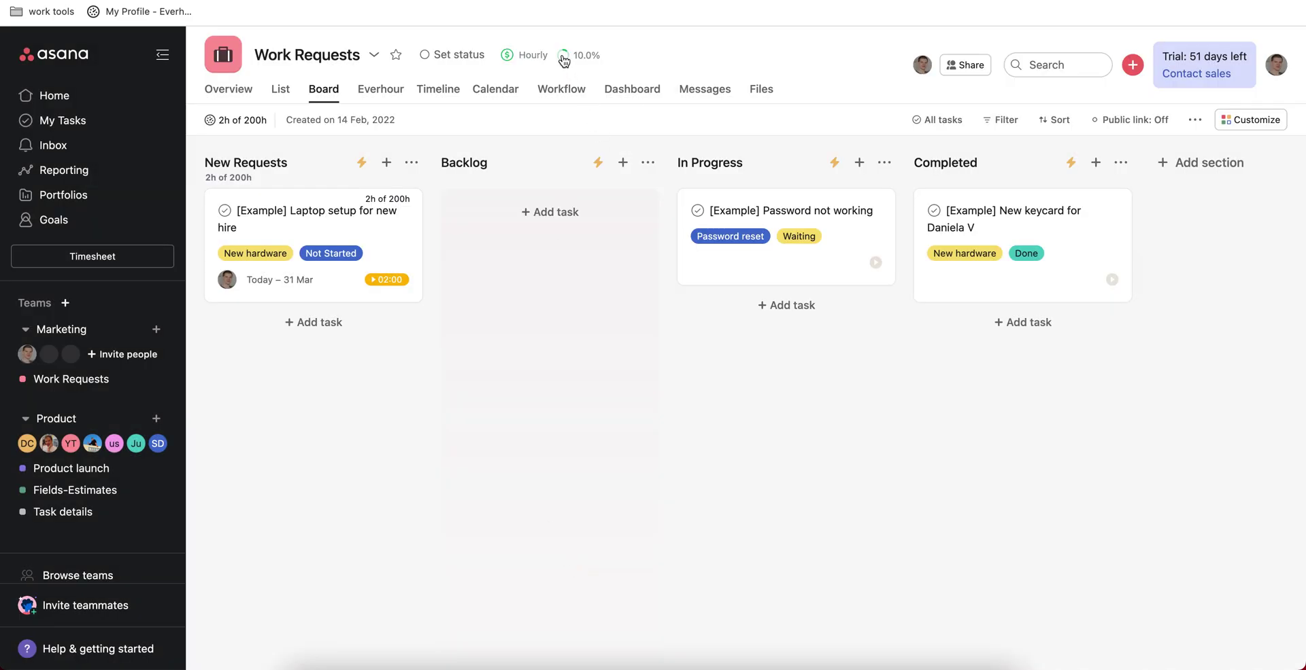
{"action": "mouse_move", "coordinate": [563, 60]}
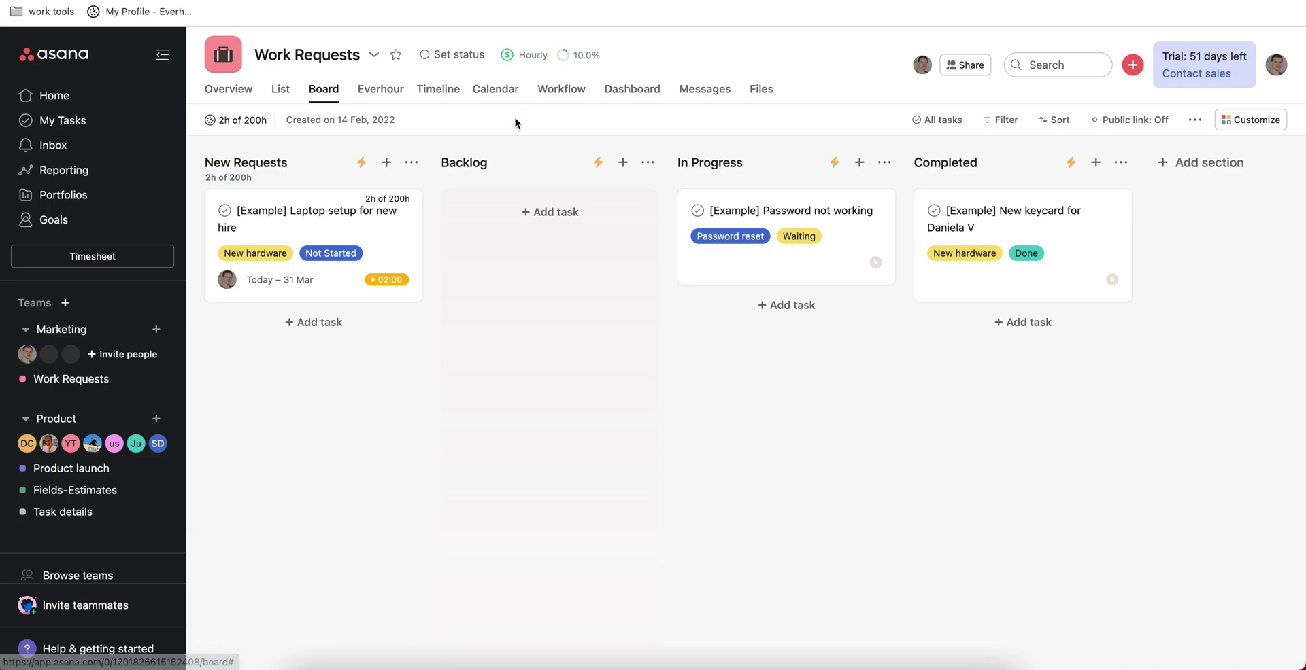
{"action": "left_click", "coordinate": [83, 260]}
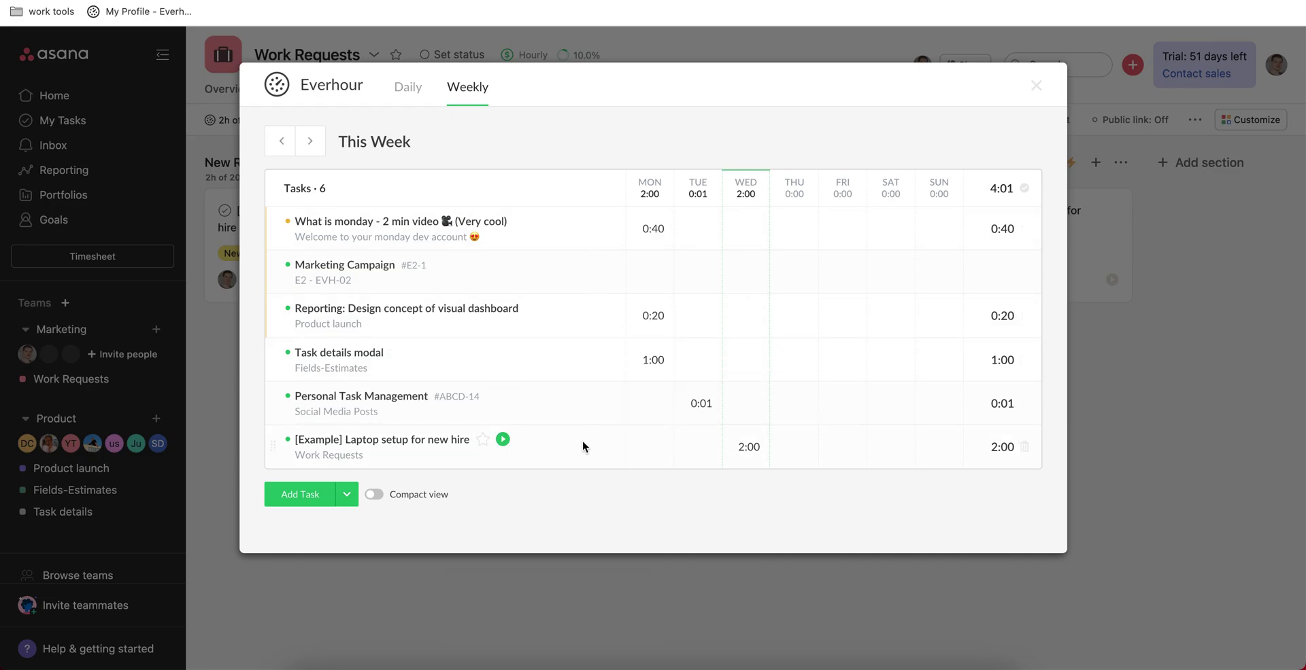
{"action": "left_click", "coordinate": [1037, 87]}
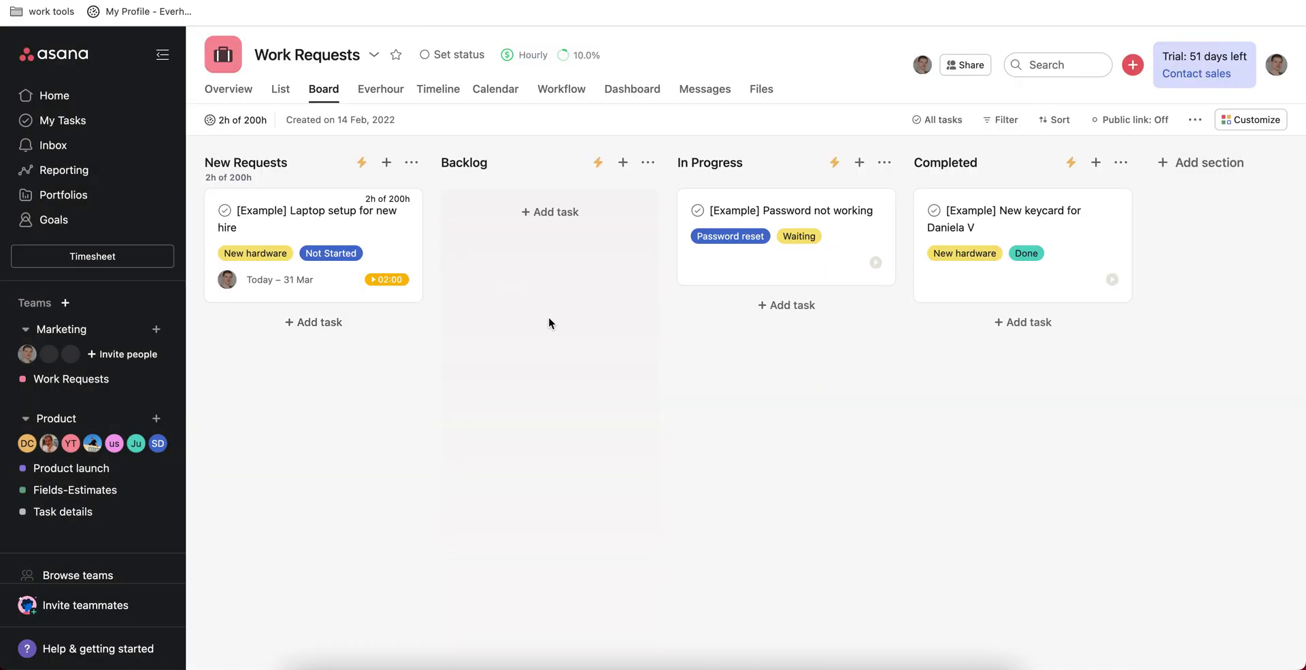
{"action": "key", "text": "ctrl+Tab"}
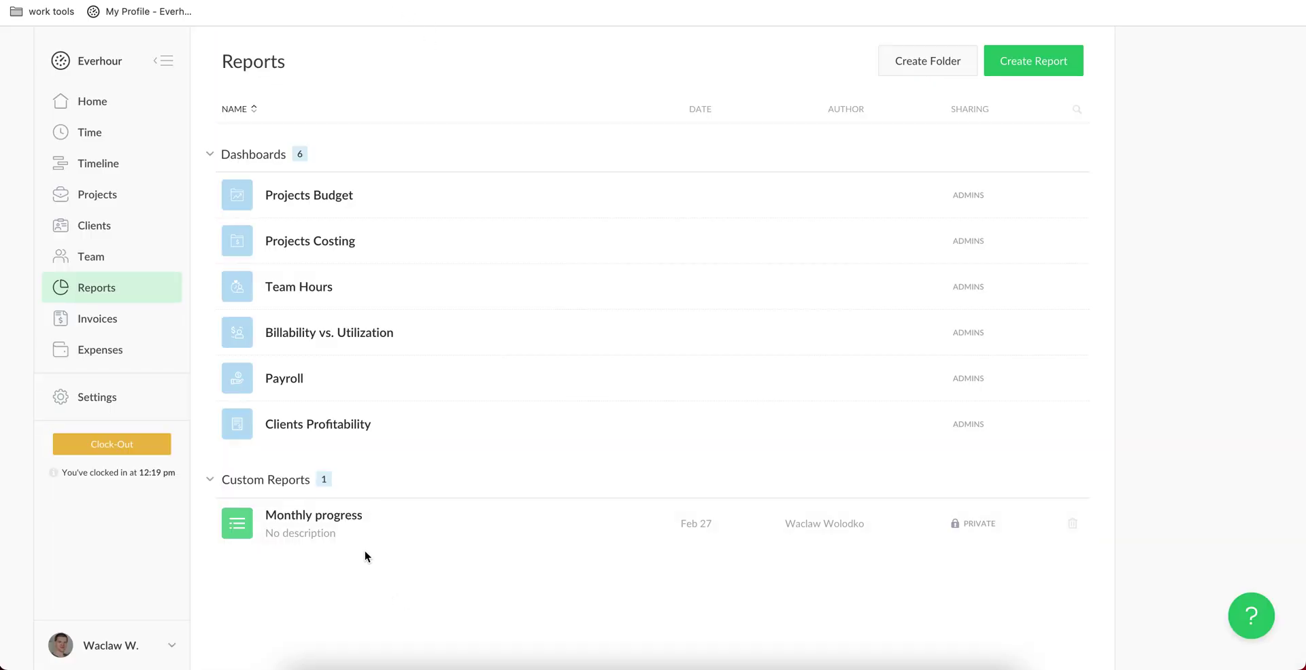
{"action": "left_click", "coordinate": [337, 521]}
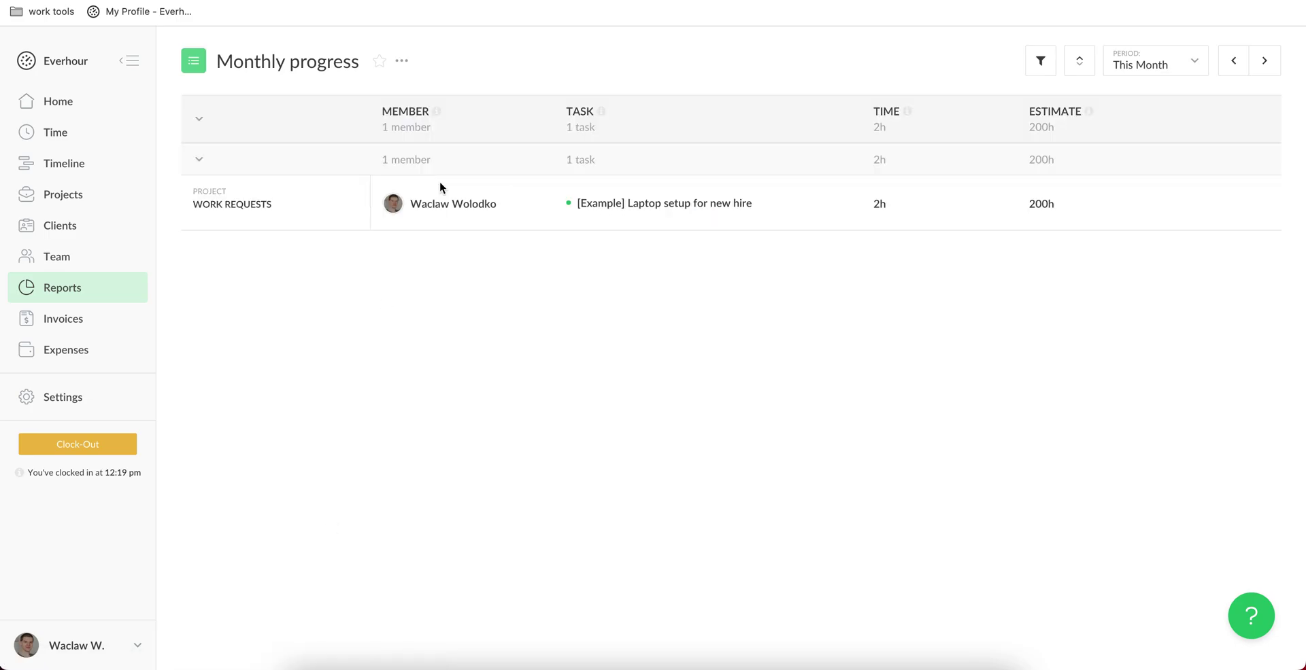
{"action": "left_click", "coordinate": [404, 62]}
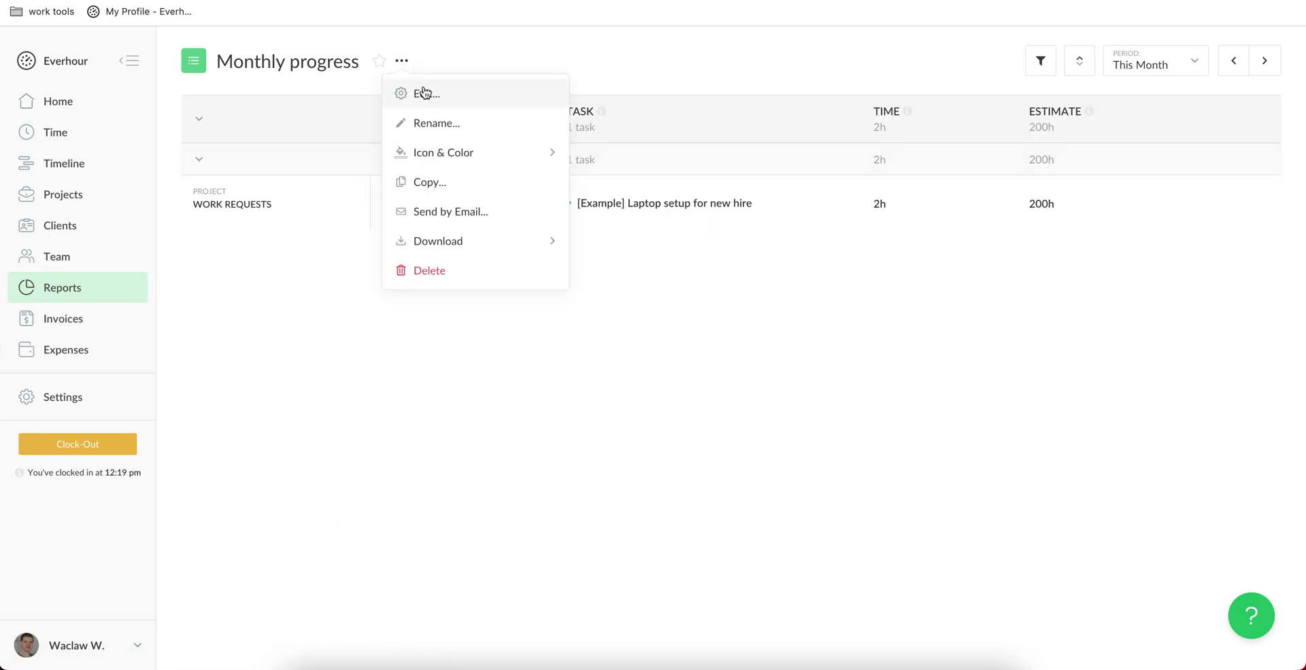
{"action": "left_click", "coordinate": [423, 94]}
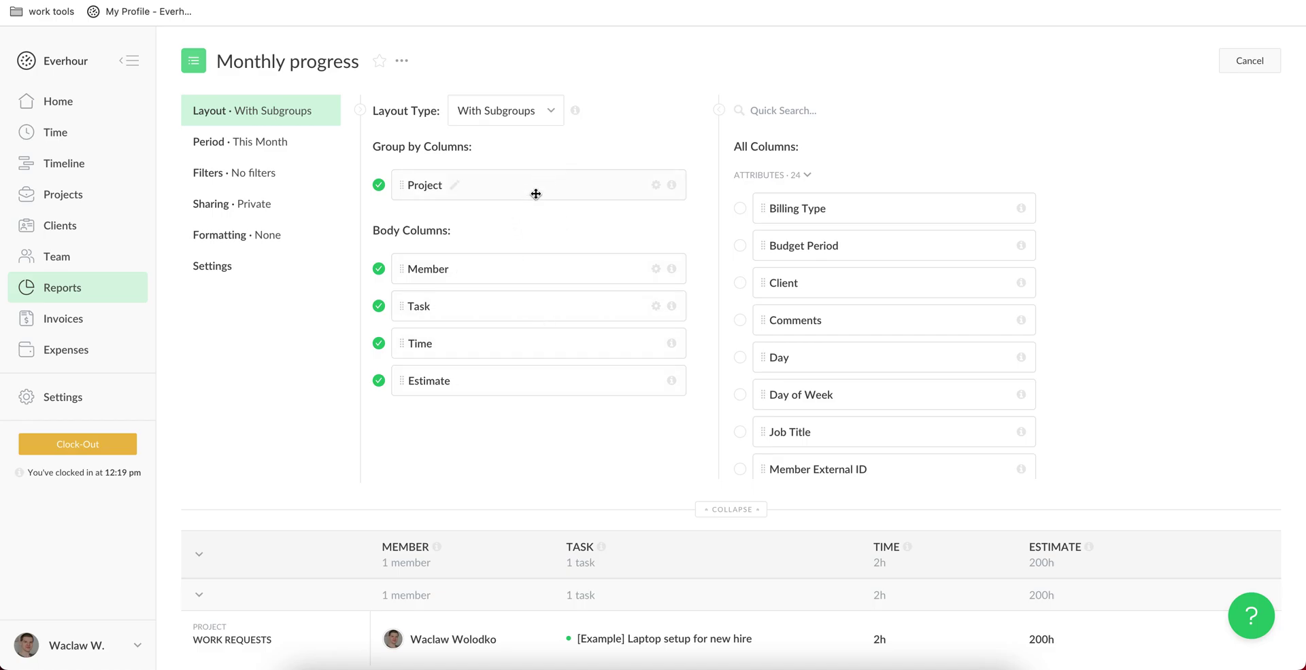
{"action": "scroll", "coordinate": [522, 347], "scroll_direction": "down", "scroll_amount": 1}
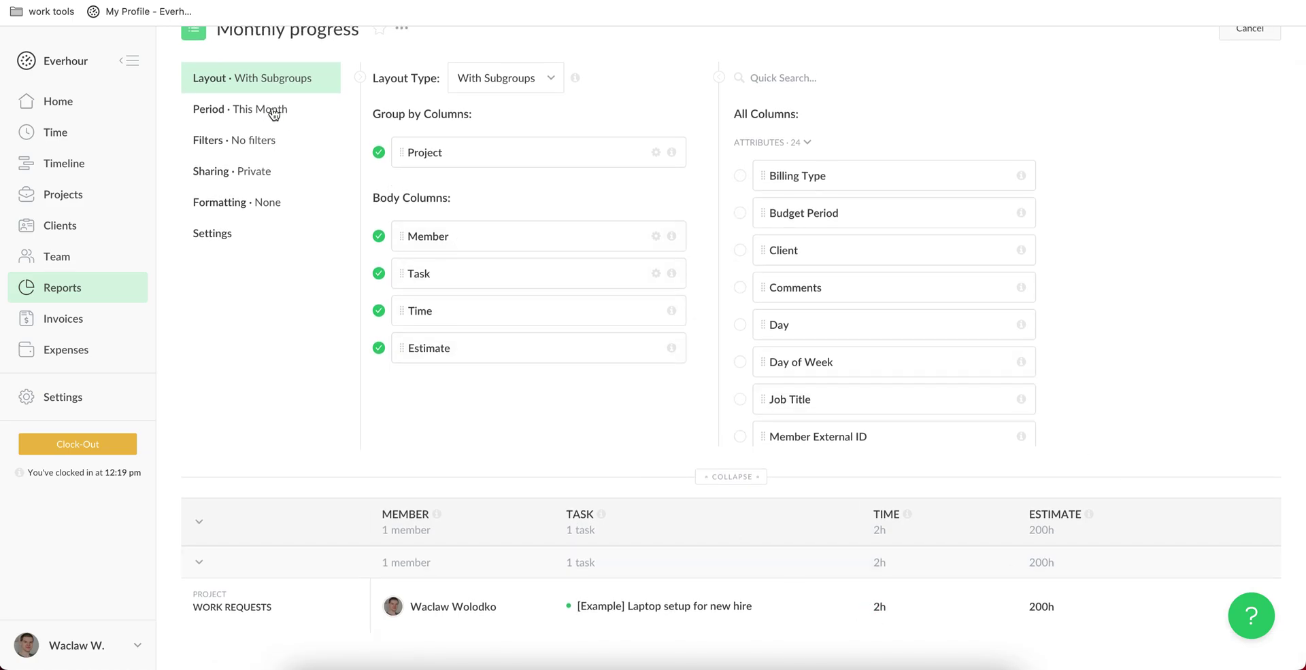
{"action": "left_click", "coordinate": [254, 139]}
{"action": "left_click", "coordinate": [720, 218]}
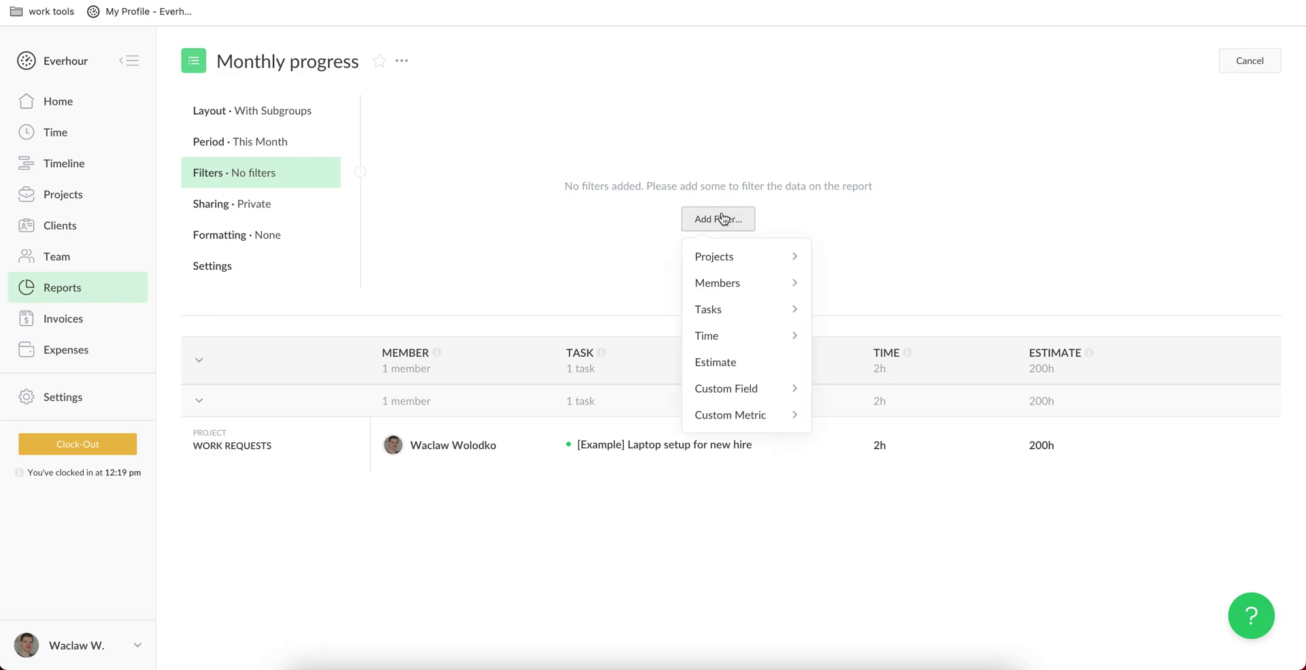
{"action": "mouse_move", "coordinate": [731, 264]}
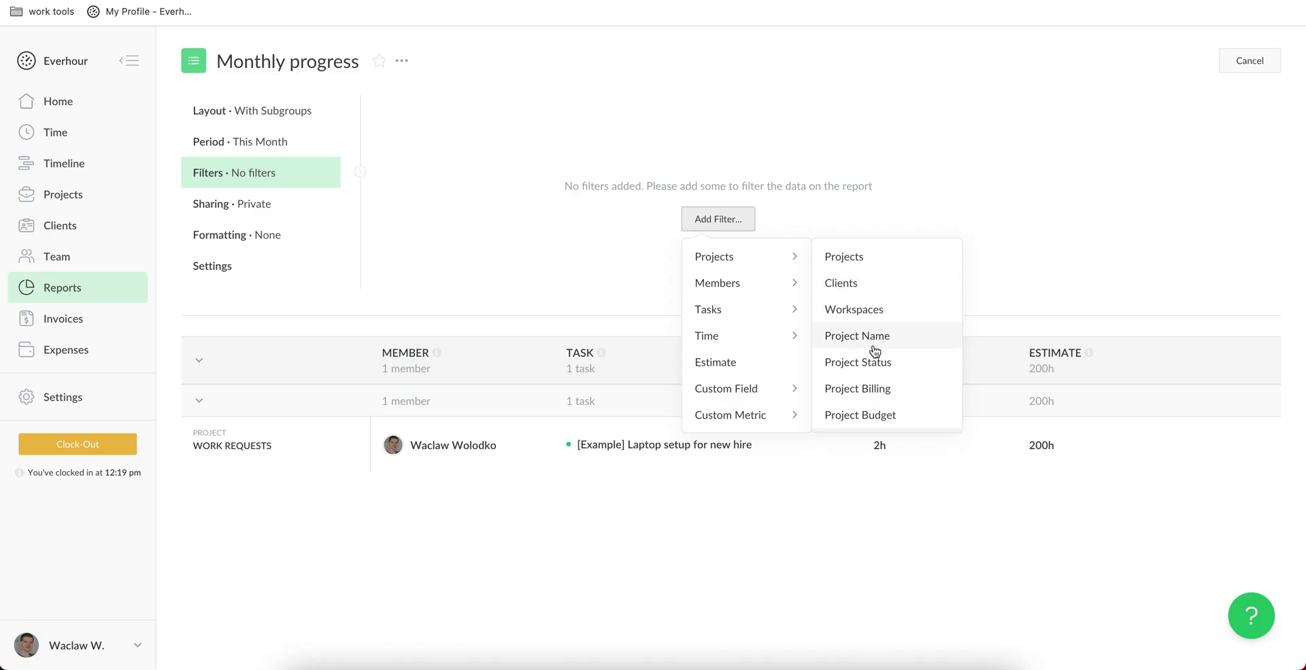
{"action": "mouse_move", "coordinate": [771, 394]}
{"action": "mouse_move", "coordinate": [775, 416]}
{"action": "left_click", "coordinate": [1250, 62]}
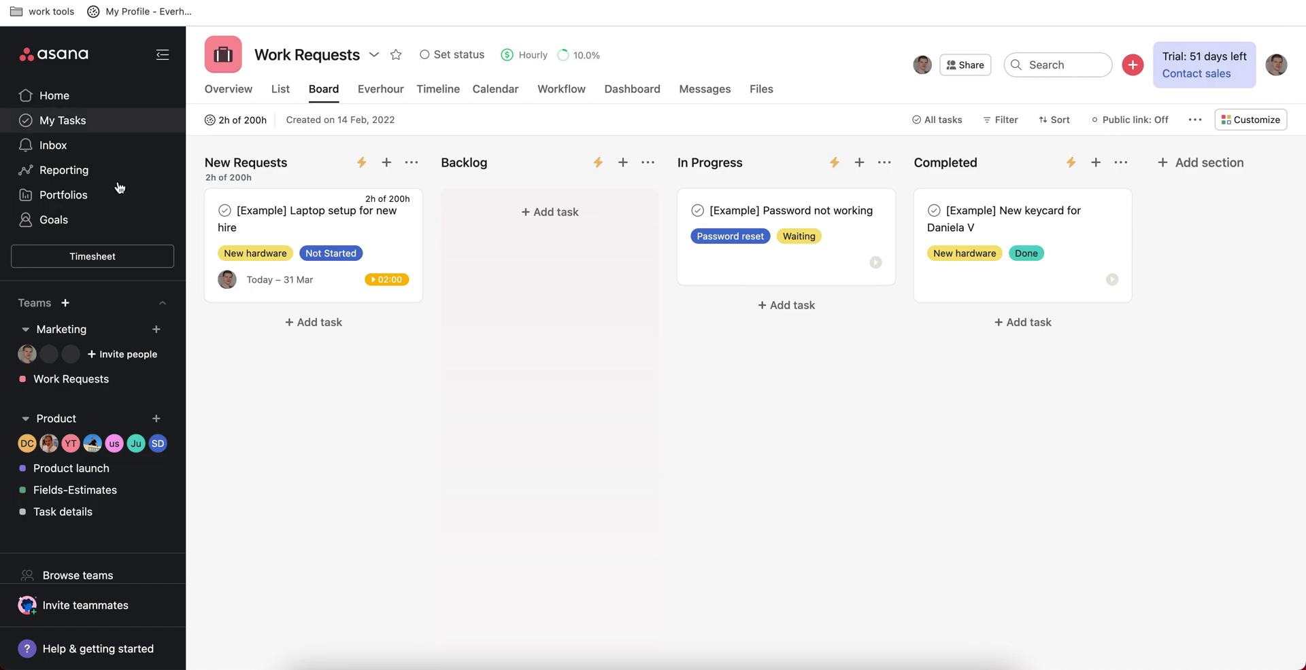
Open New Dashboard from Reporting and preview a Time in custom field chart without adding it
{"action": "left_click", "coordinate": [68, 179]}
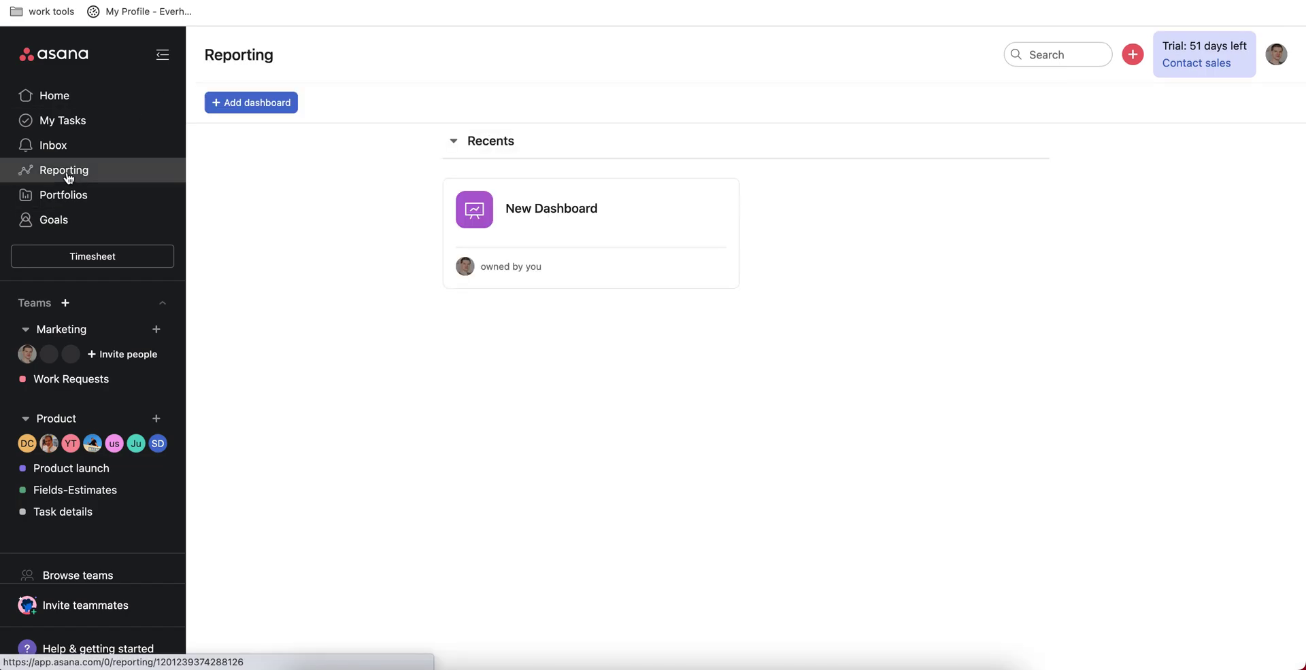
{"action": "left_click", "coordinate": [585, 217]}
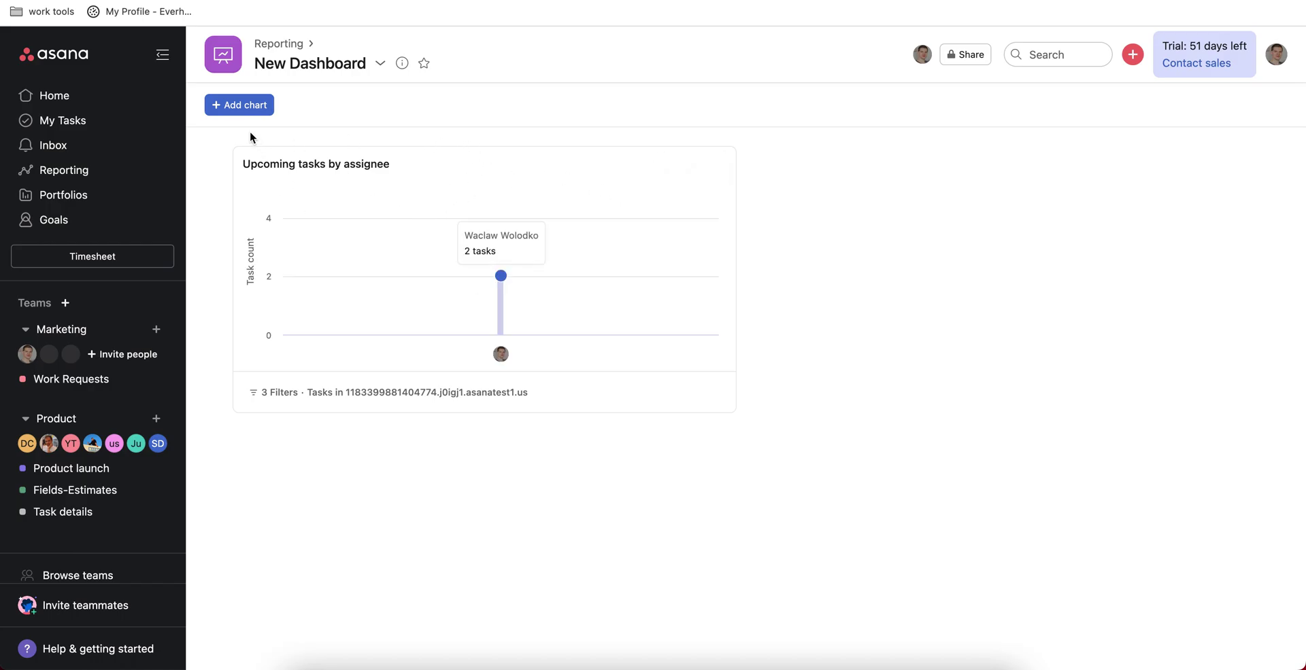
{"action": "left_click", "coordinate": [247, 109]}
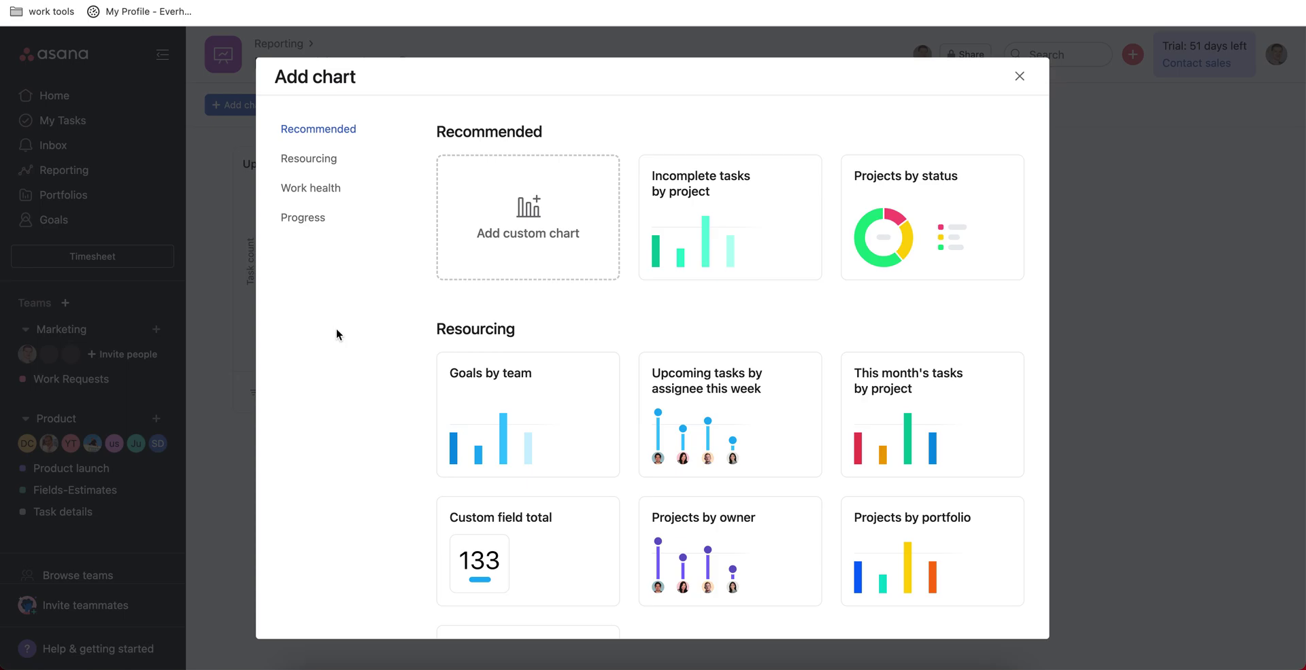
{"action": "scroll", "coordinate": [598, 343], "scroll_direction": "down", "scroll_amount": 7}
{"action": "left_click", "coordinate": [484, 385]}
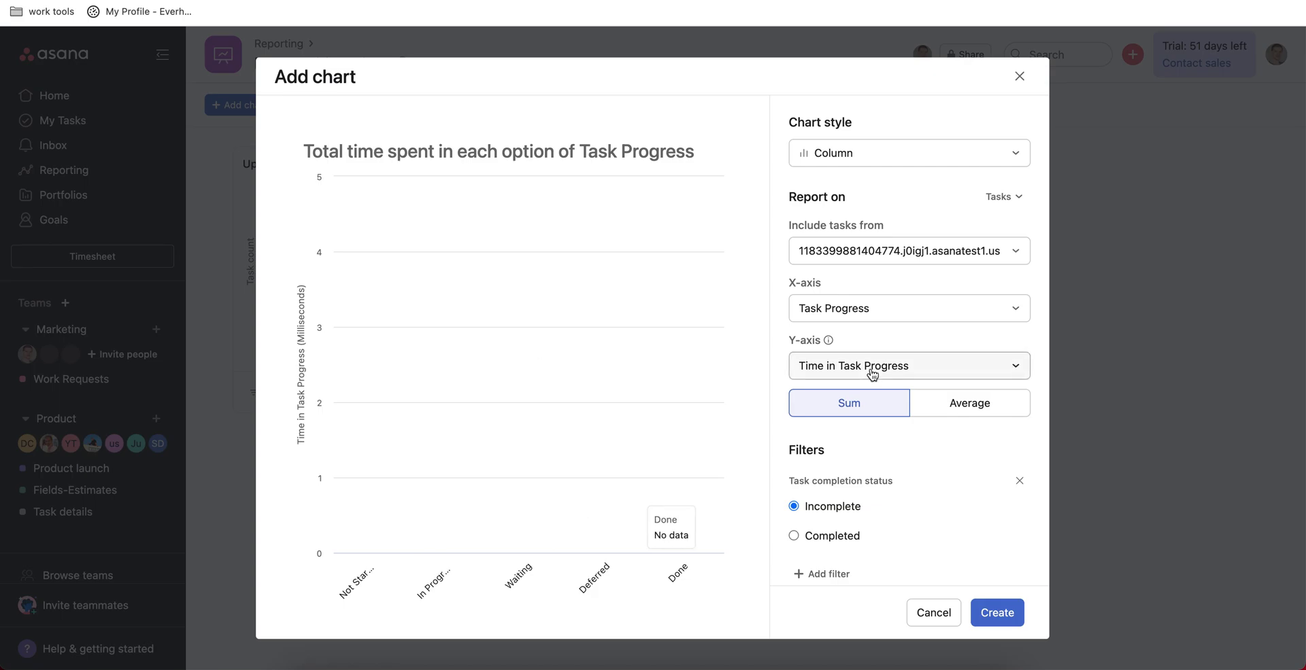
{"action": "left_click", "coordinate": [867, 307]}
{"action": "left_click", "coordinate": [1019, 76]}
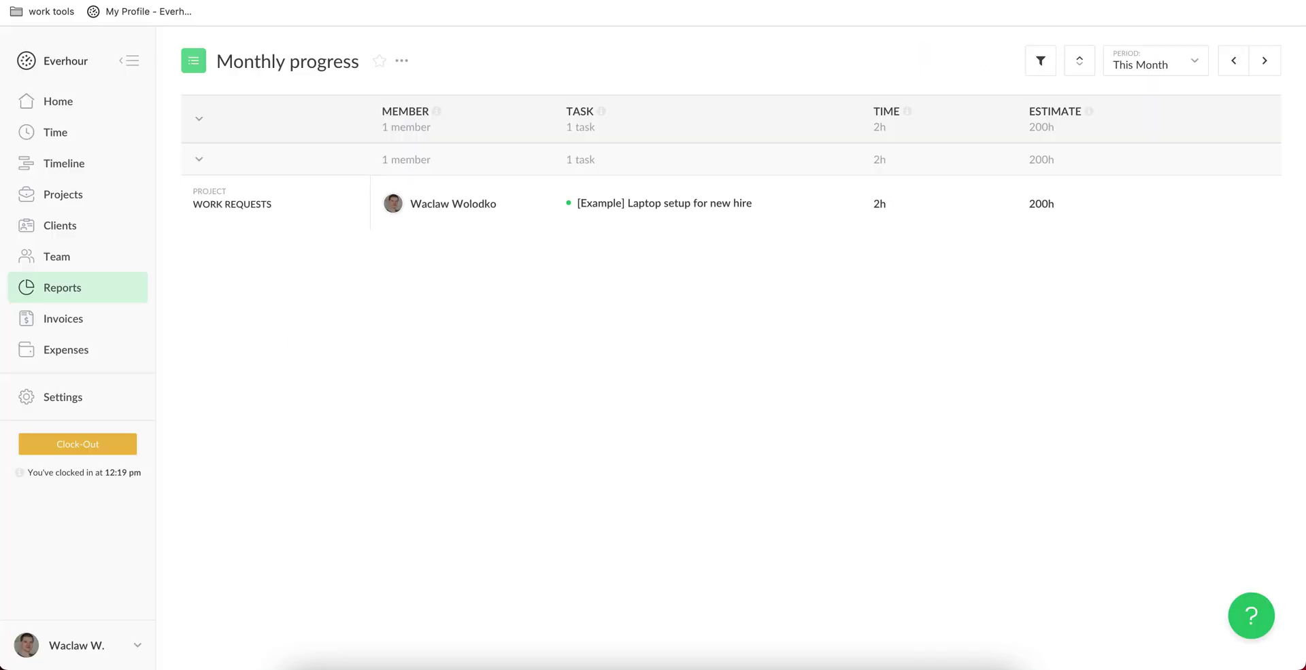